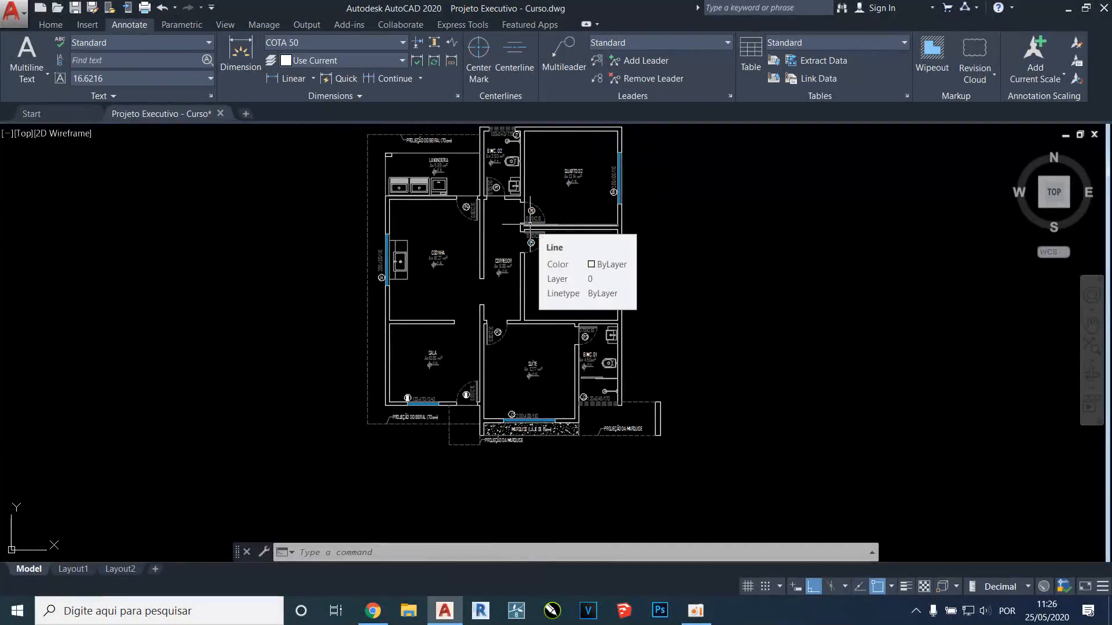
# Step: Review the dimension styles available in the drawing without changing the current style
pyautogui.moveTo(533, 264); pyautogui.dragTo(534, 287, button='middle')
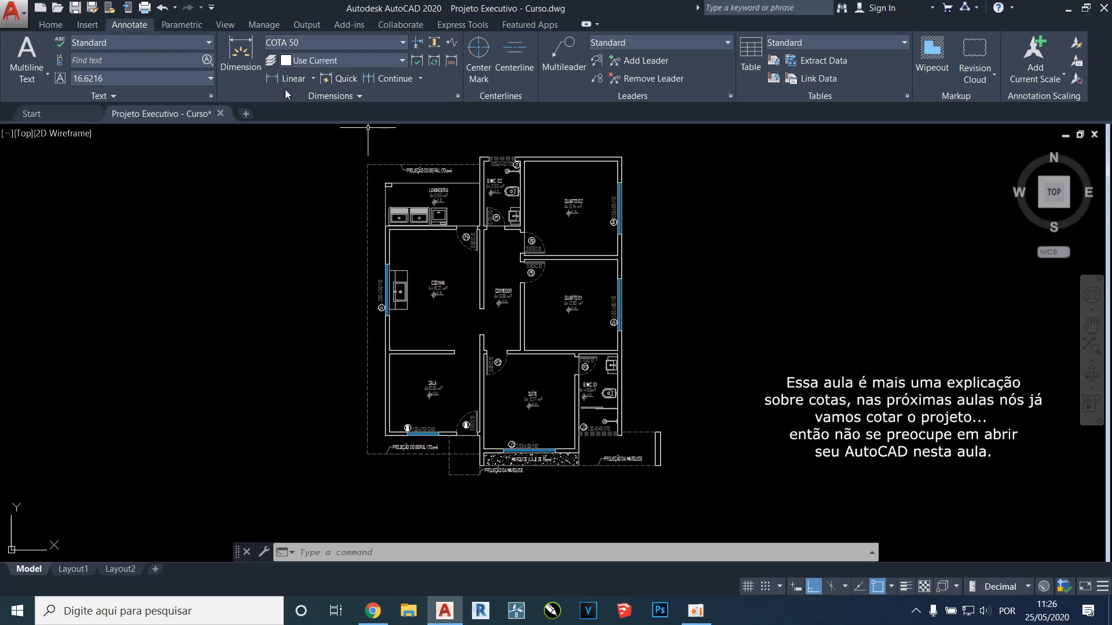
pyautogui.click(342, 44)
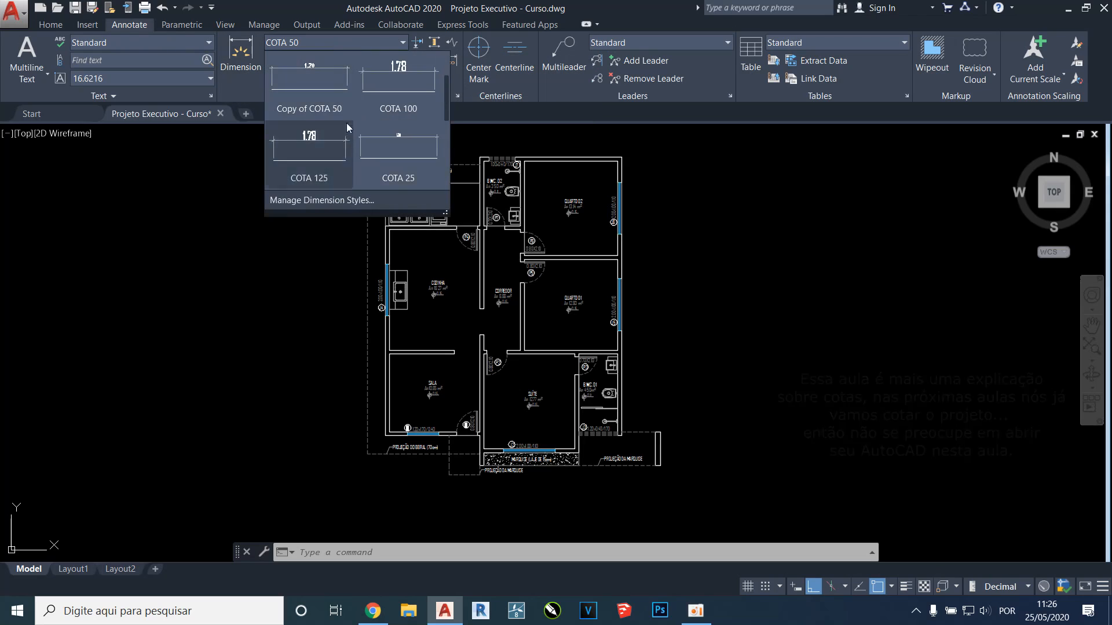
pyautogui.scroll(-1, 312, 168)
pyautogui.click(207, 229)
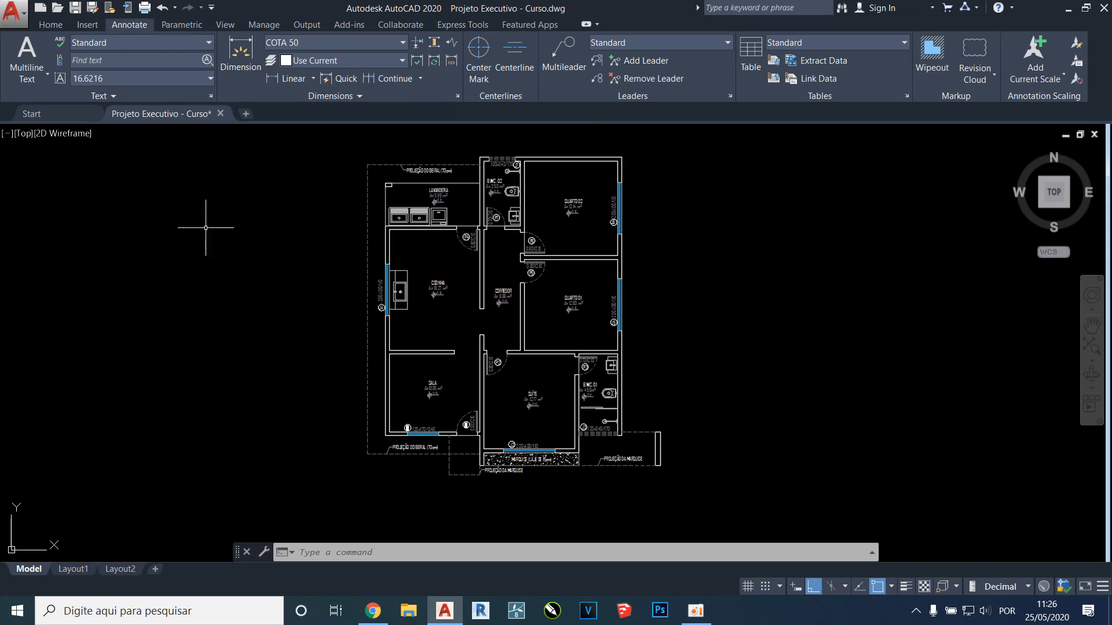
pyautogui.press('Escape')
pyautogui.press('Escape')
# Step: Examine the dimension chain and overall dimension above the laundry, B.W.C. 02 and Quarto 02 on the dimensioned floor plan
pyautogui.moveTo(395, 509); pyautogui.dragTo(422, 367, button='middle')
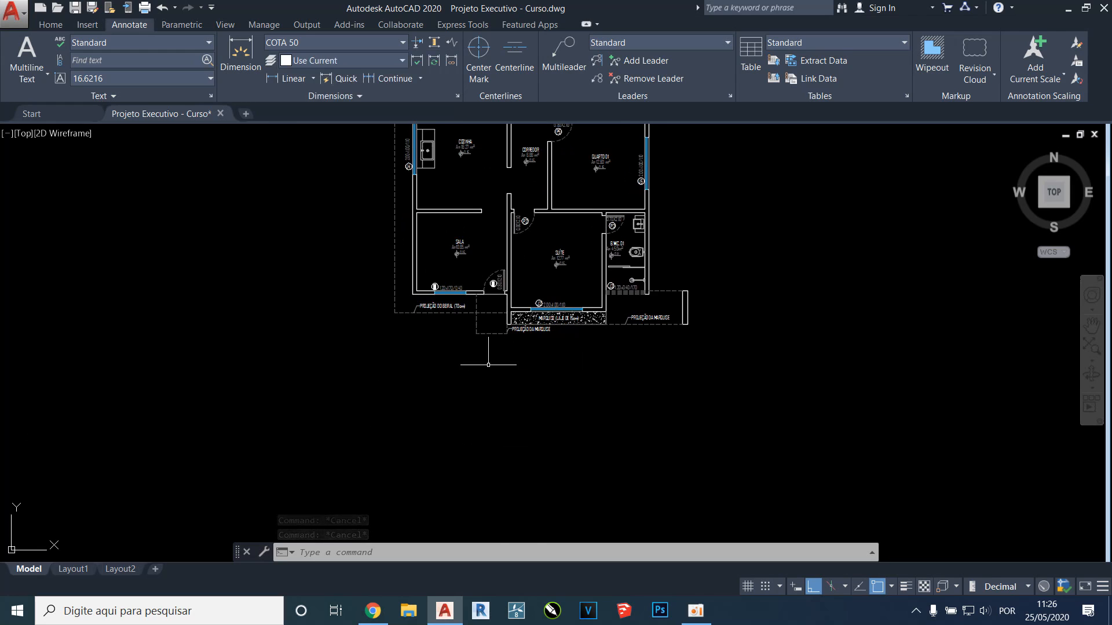
pyautogui.scroll(-4, 467, 365)
pyautogui.scroll(2, 587, 329)
pyautogui.scroll(6, 586, 329)
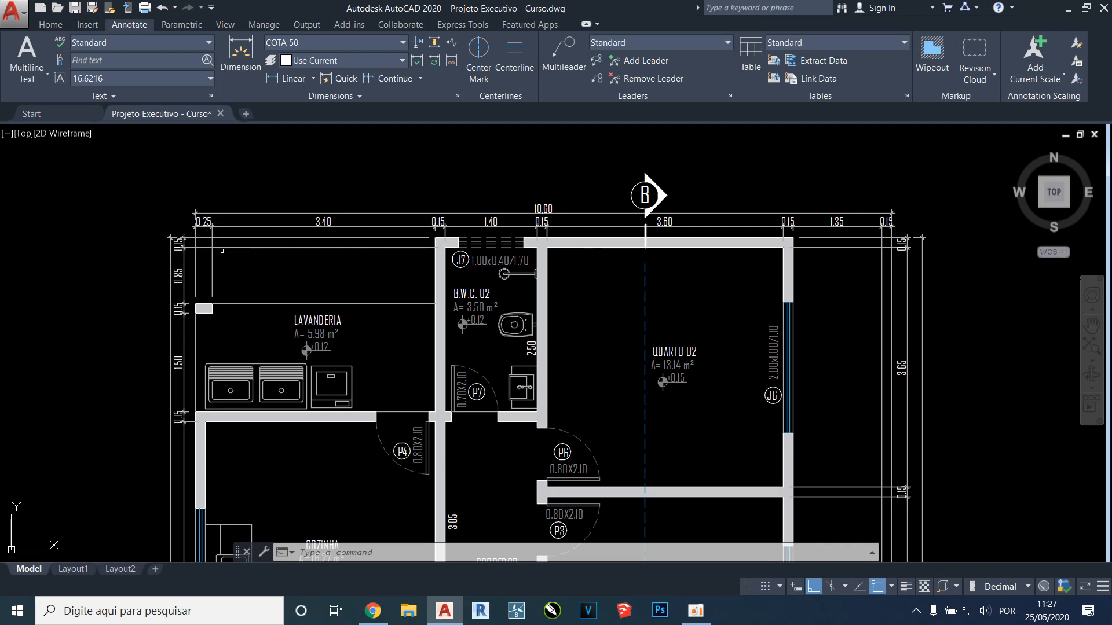
pyautogui.click(441, 239)
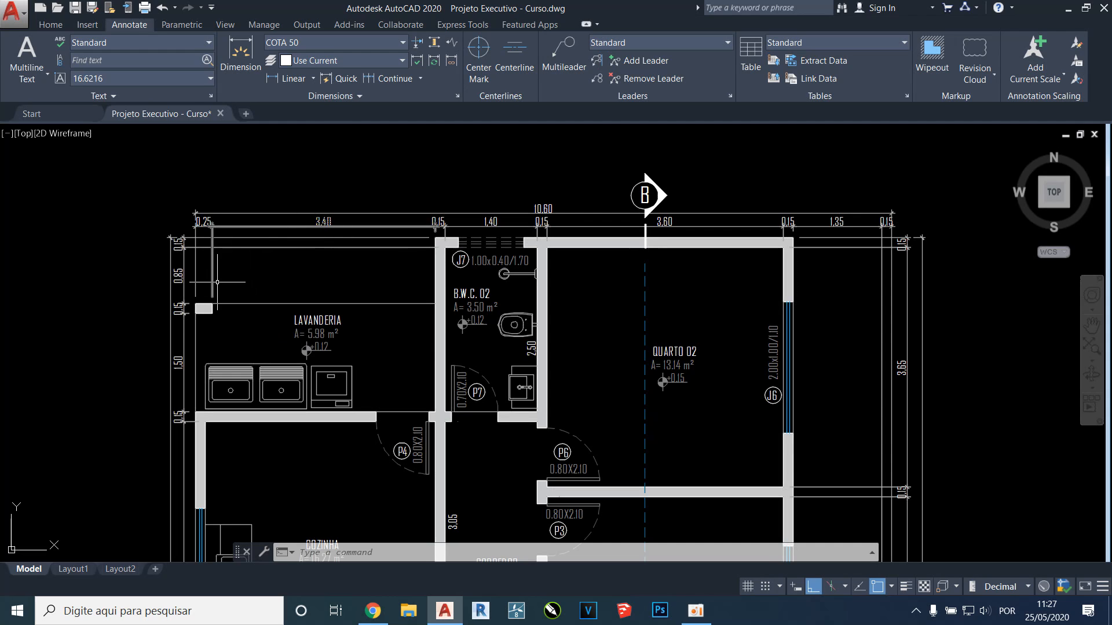
pyautogui.moveTo(425, 265); pyautogui.dragTo(384, 274, button='middle')
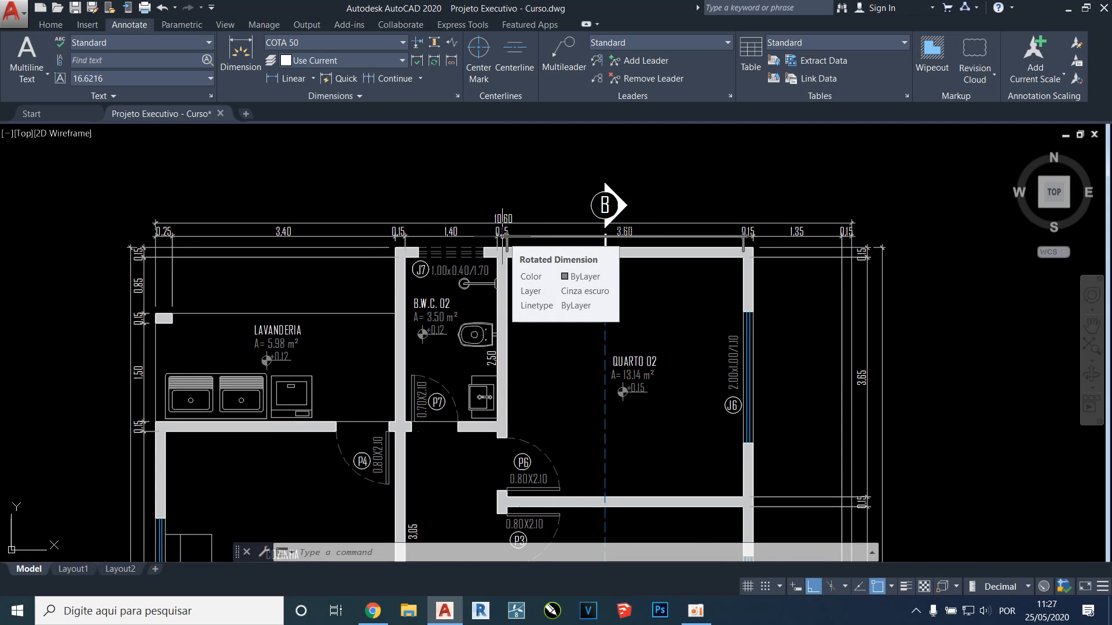
pyautogui.moveTo(502, 236); pyautogui.dragTo(407, 216, button='middle')
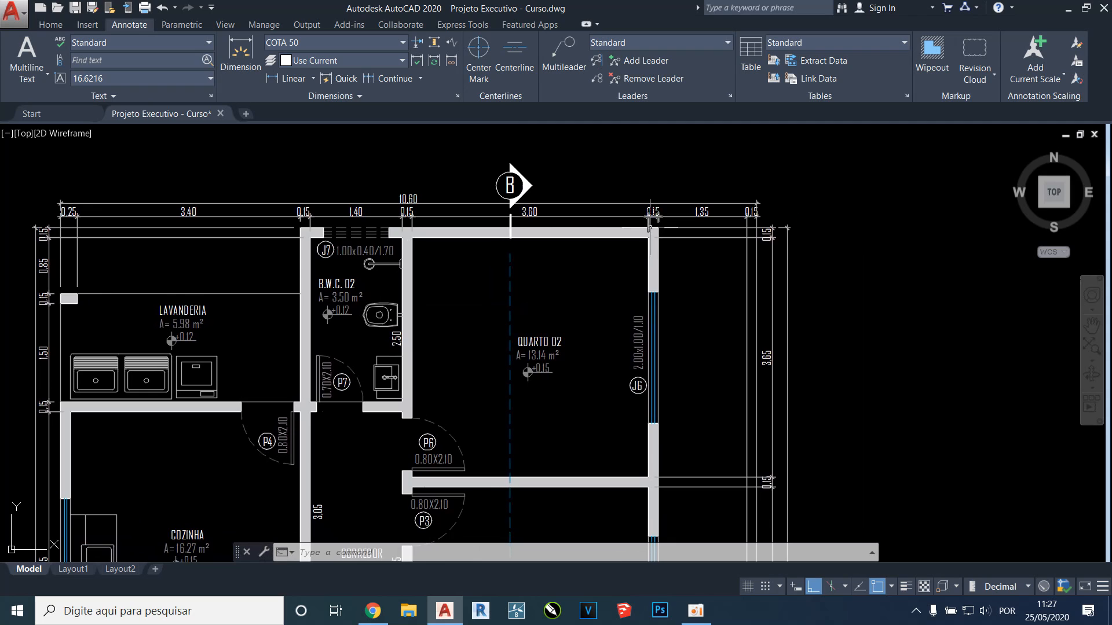
pyautogui.scroll(-2, 678, 233)
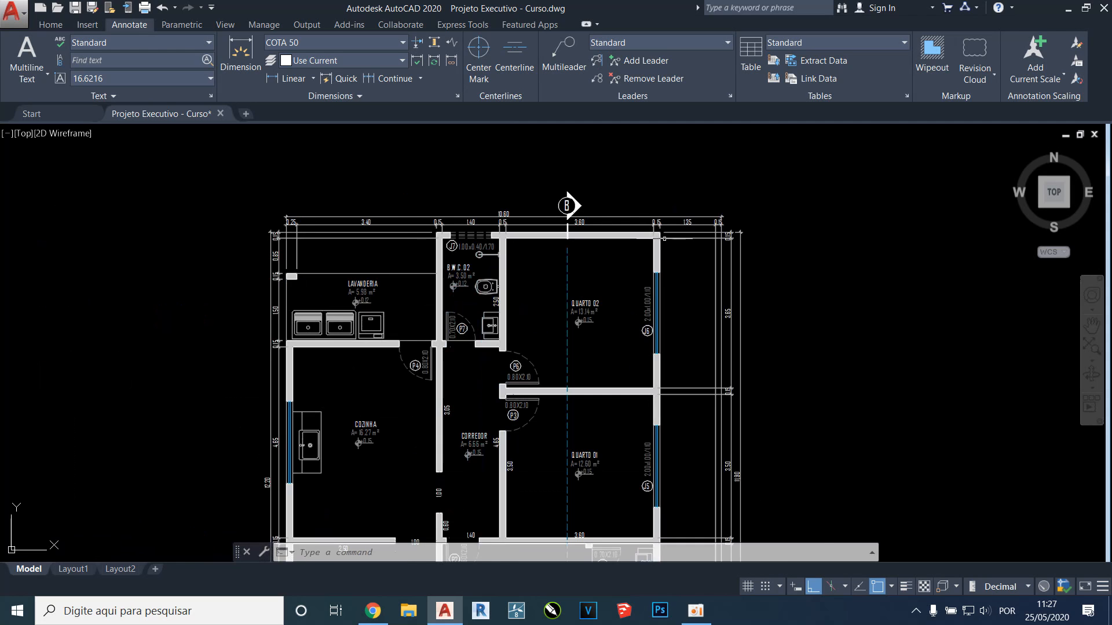
# Step: Examine the detached wall beside the marquise and trace its extension lines up to the plan's upper dimension chain
pyautogui.scroll(4, 673, 220)
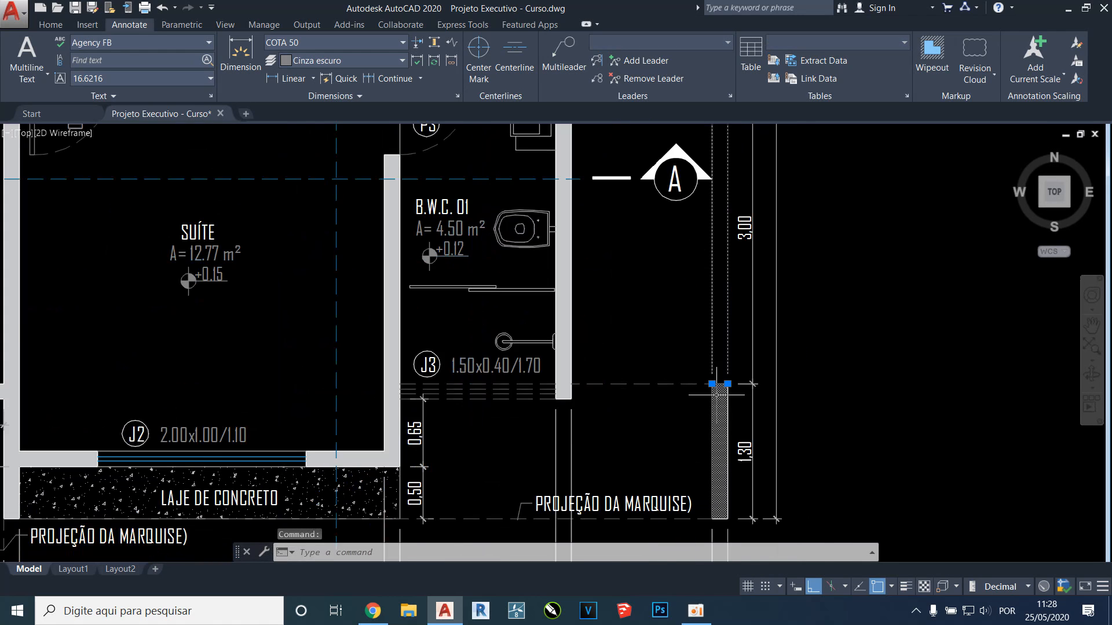
pyautogui.scroll(2, 717, 391)
pyautogui.scroll(-4, 713, 372)
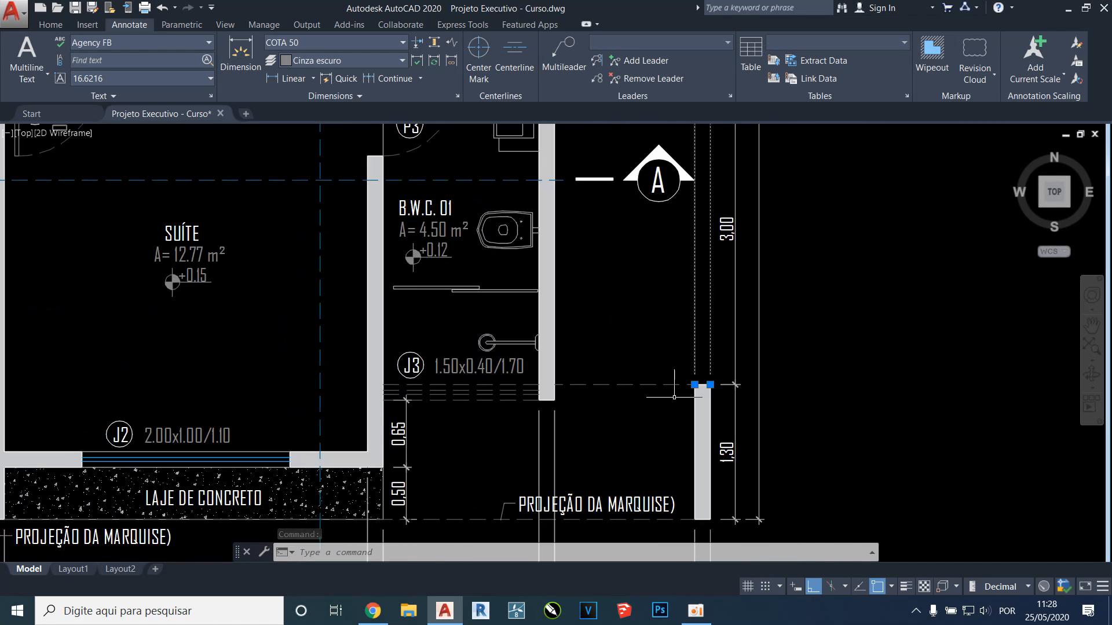
pyautogui.scroll(2, 697, 390)
pyautogui.scroll(-5, 698, 391)
pyautogui.scroll(4, 682, 284)
pyautogui.moveTo(514, 277); pyautogui.dragTo(666, 290, button='middle')
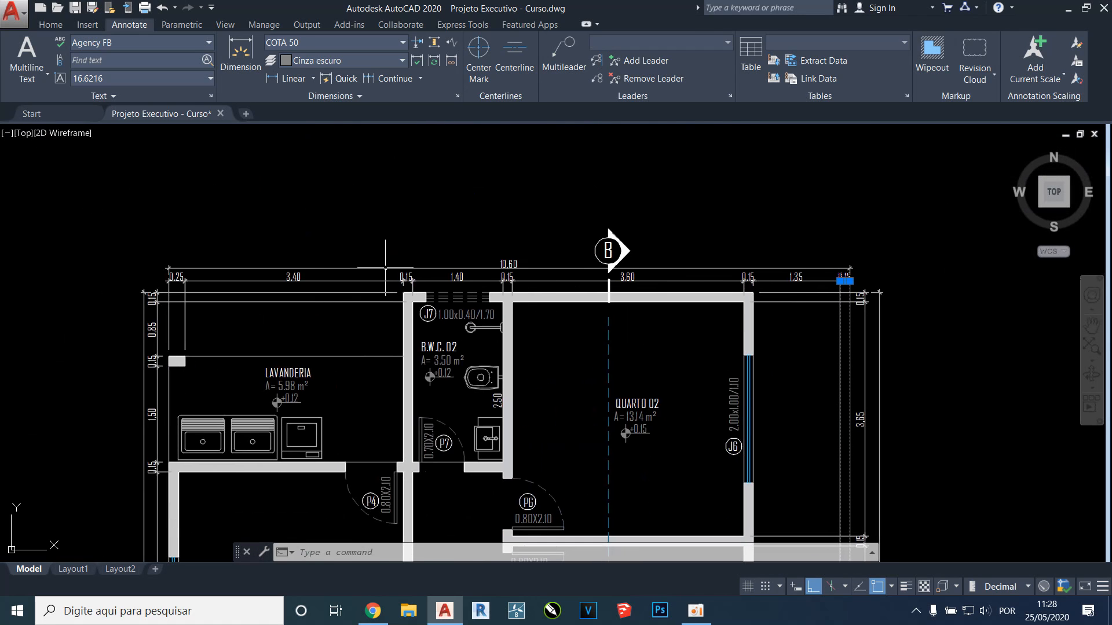
pyautogui.scroll(4, 173, 287)
pyautogui.scroll(-4, 173, 287)
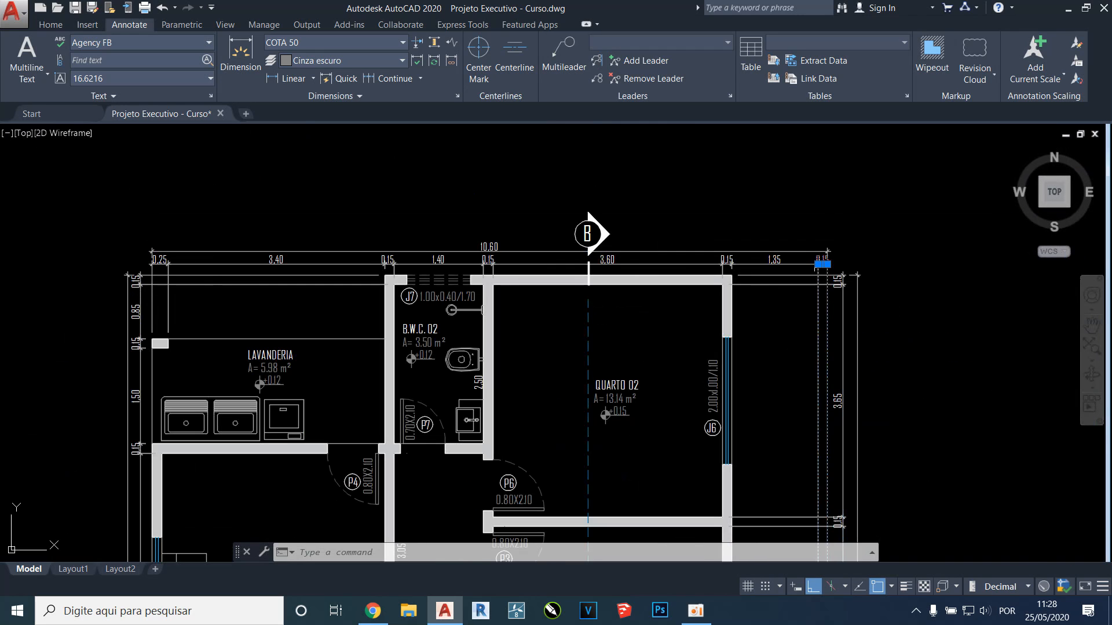
# Step: Inspect the overall width dimension and the wall dimensions around B.W.C. 02 and Quarto 02
pyautogui.moveTo(477, 243); pyautogui.dragTo(501, 229, button='middle')
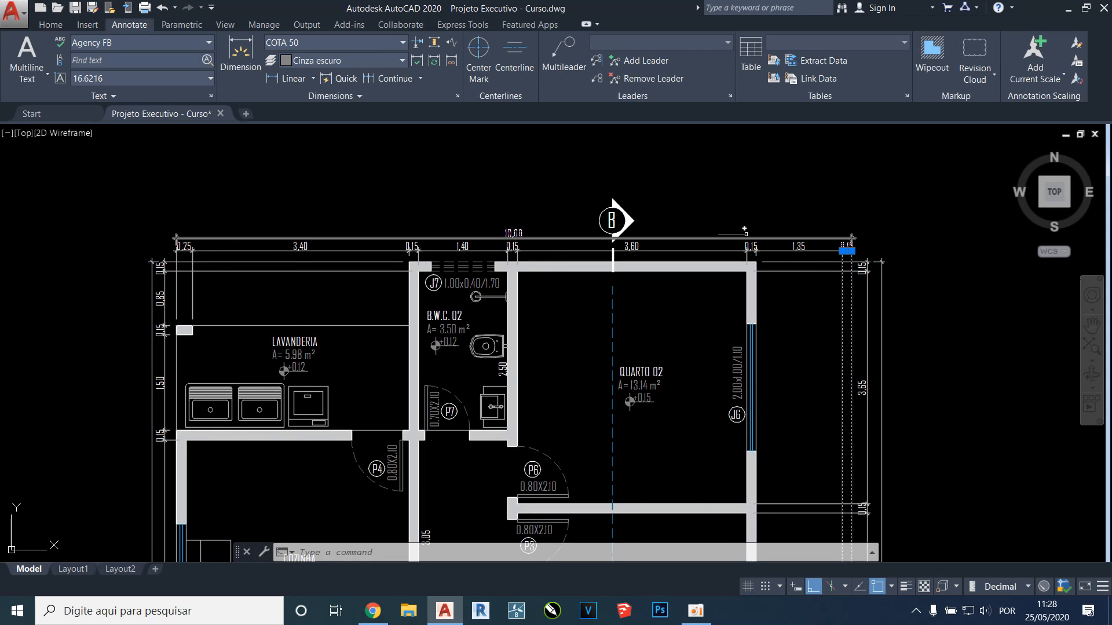
pyautogui.scroll(2, 436, 265)
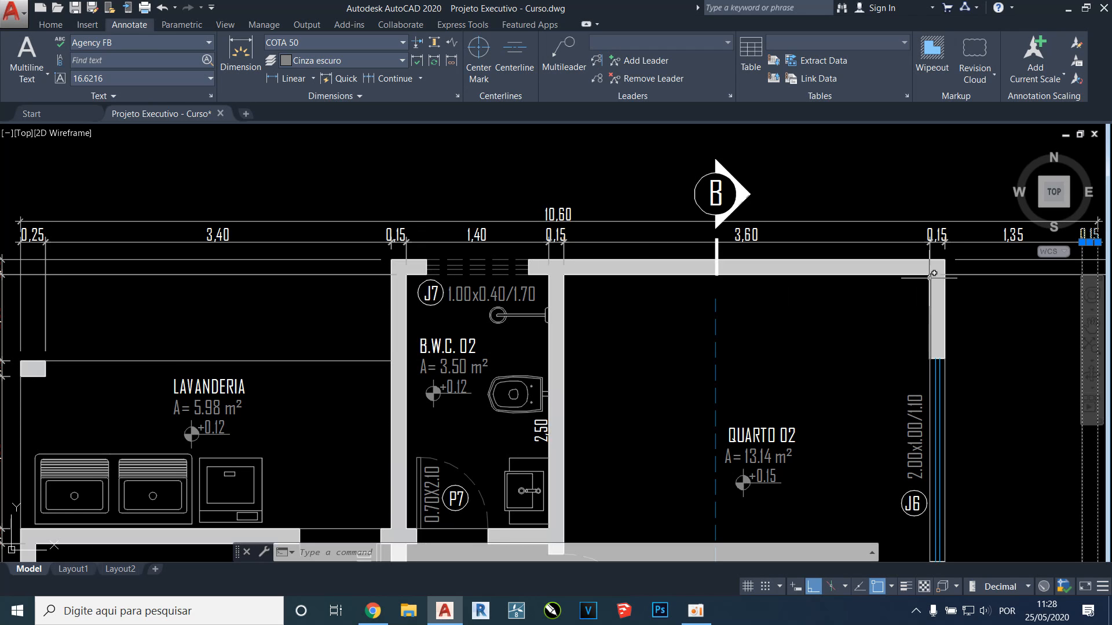
pyautogui.moveTo(898, 342); pyautogui.dragTo(824, 277, button='middle')
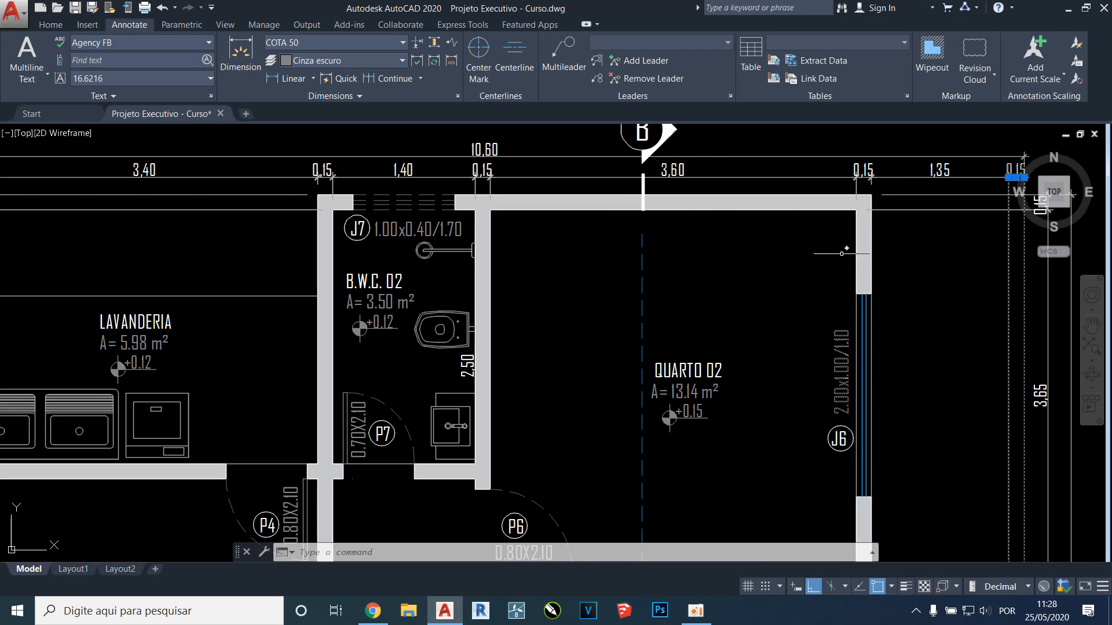
pyautogui.scroll(-2, 844, 259)
pyautogui.moveTo(389, 282); pyautogui.dragTo(452, 228, button='middle')
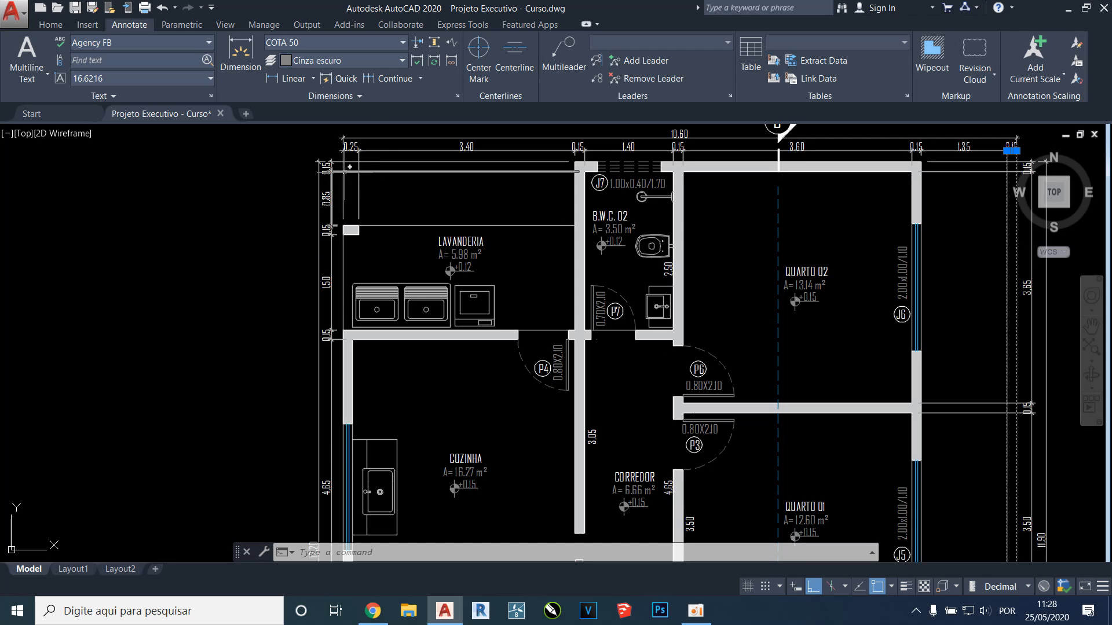
pyautogui.scroll(-2, 329, 160)
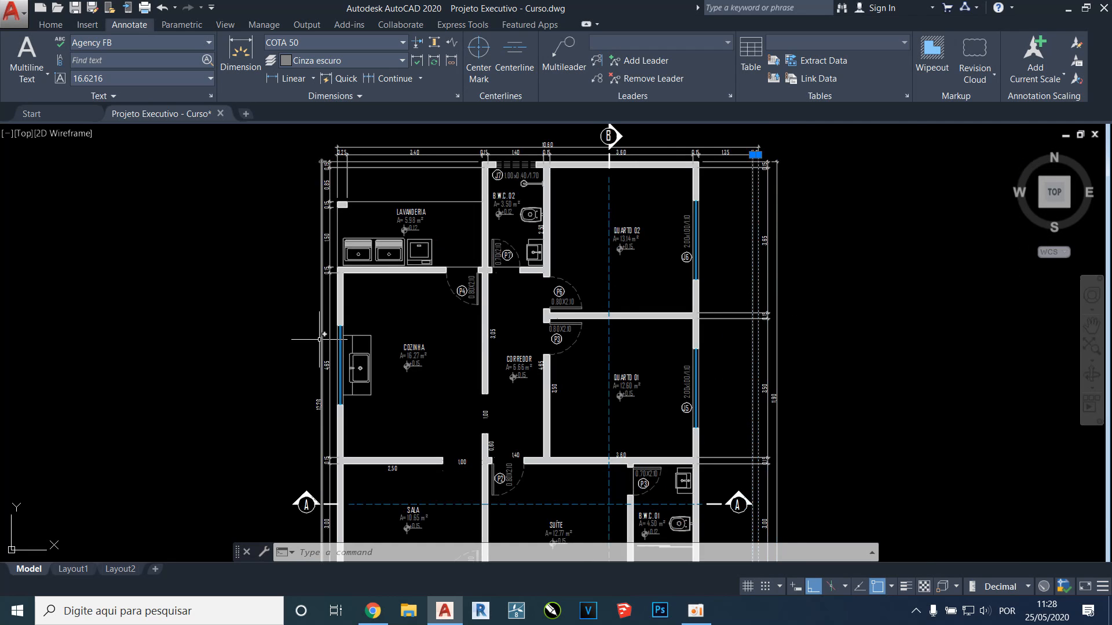
# Step: Examine the vertical dimension chain beside the laundry, including its short pillar and the adjoining wall thicknesses
pyautogui.scroll(4, 330, 164)
pyautogui.scroll(-2, 336, 164)
pyautogui.moveTo(336, 164); pyautogui.dragTo(337, 197, button='middle')
pyautogui.scroll(2, 393, 150)
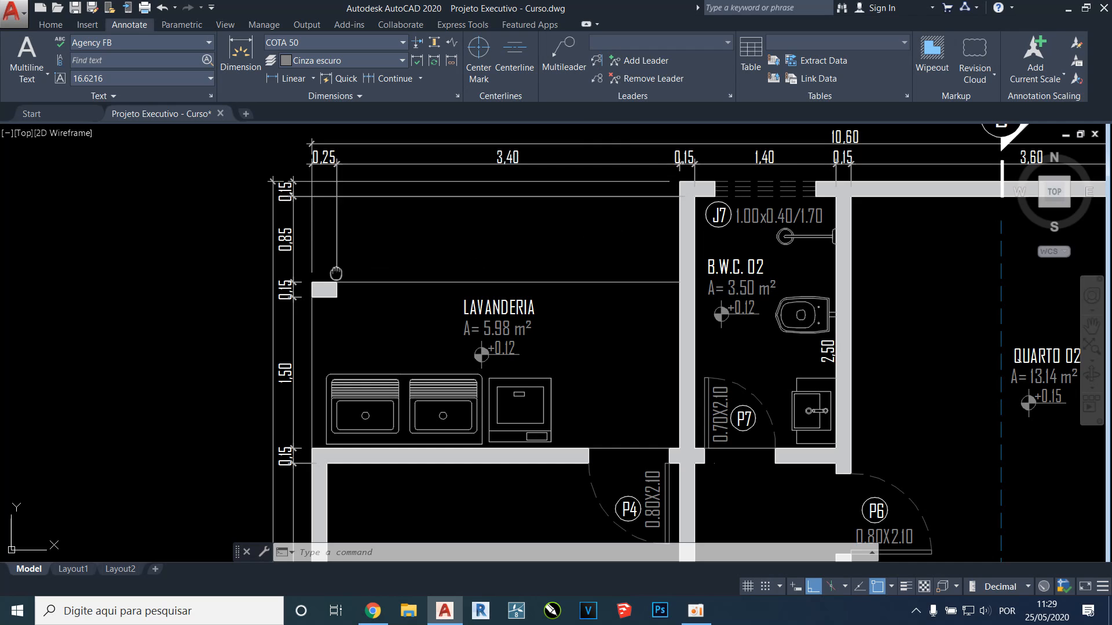
pyautogui.moveTo(323, 279); pyautogui.dragTo(339, 232, button='middle')
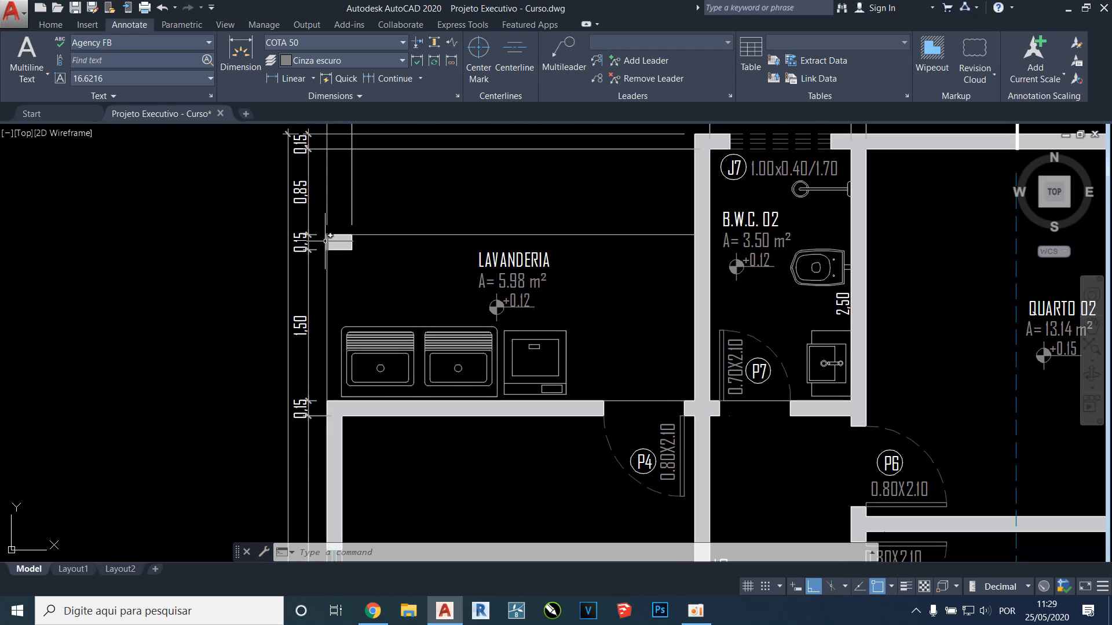
pyautogui.moveTo(339, 313); pyautogui.dragTo(341, 305, button='middle')
pyautogui.moveTo(350, 399)
pyautogui.mouseDown(button='middle')
pyautogui.moveTo(351, 272)
pyautogui.moveTo(351, 302)
pyautogui.mouseUp(button='middle')
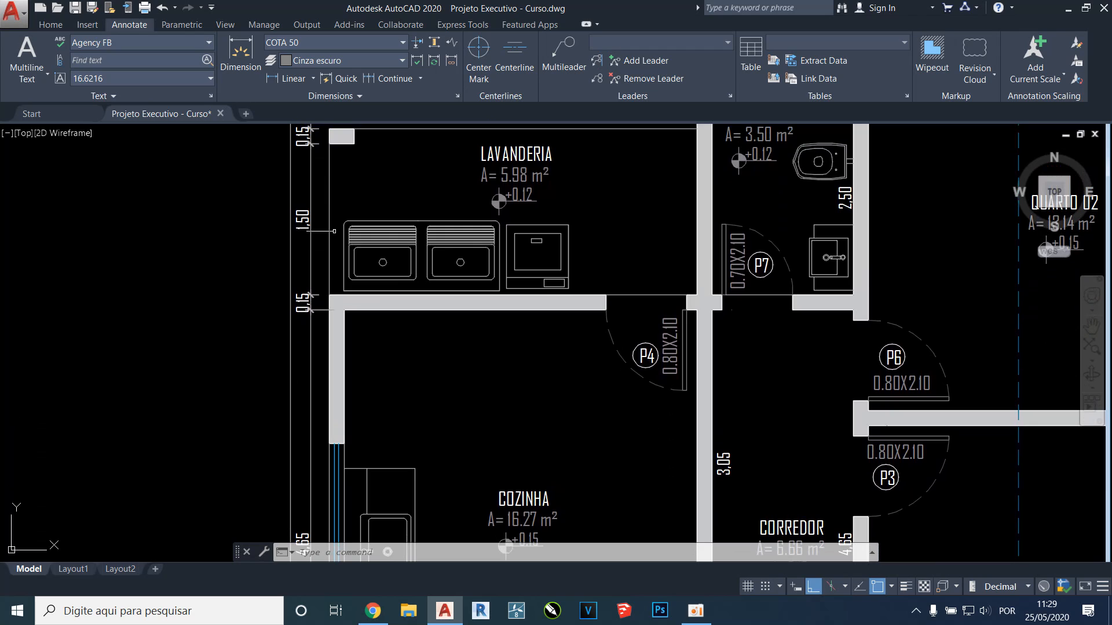
pyautogui.moveTo(413, 284); pyautogui.dragTo(416, 309, button='middle')
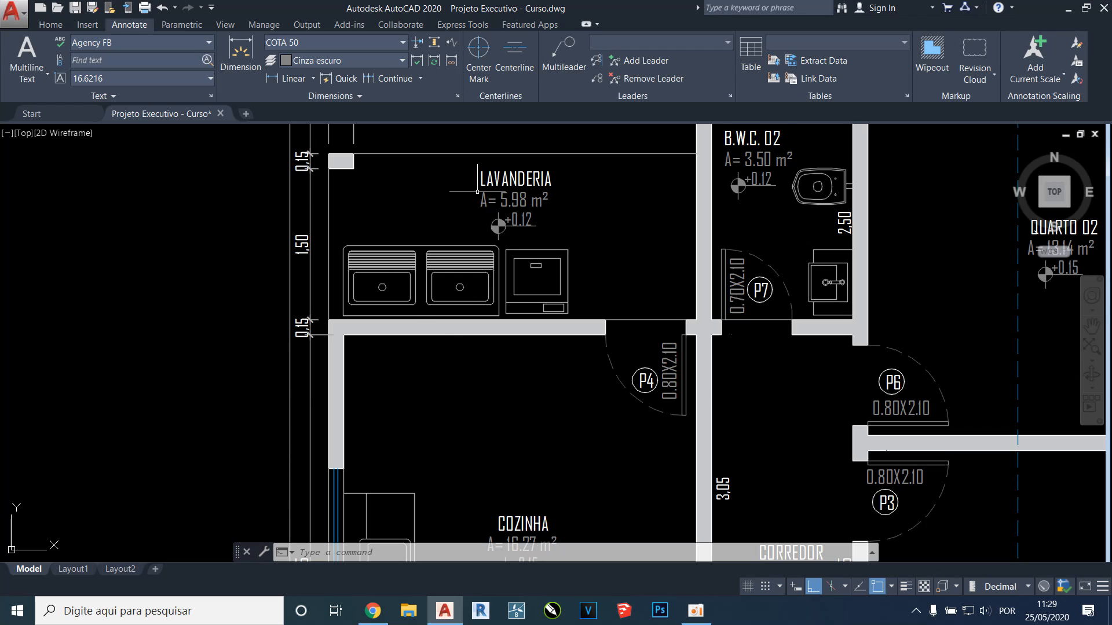
pyautogui.moveTo(477, 191); pyautogui.dragTo(474, 285, button='middle')
pyautogui.moveTo(452, 185); pyautogui.dragTo(448, 227, button='middle')
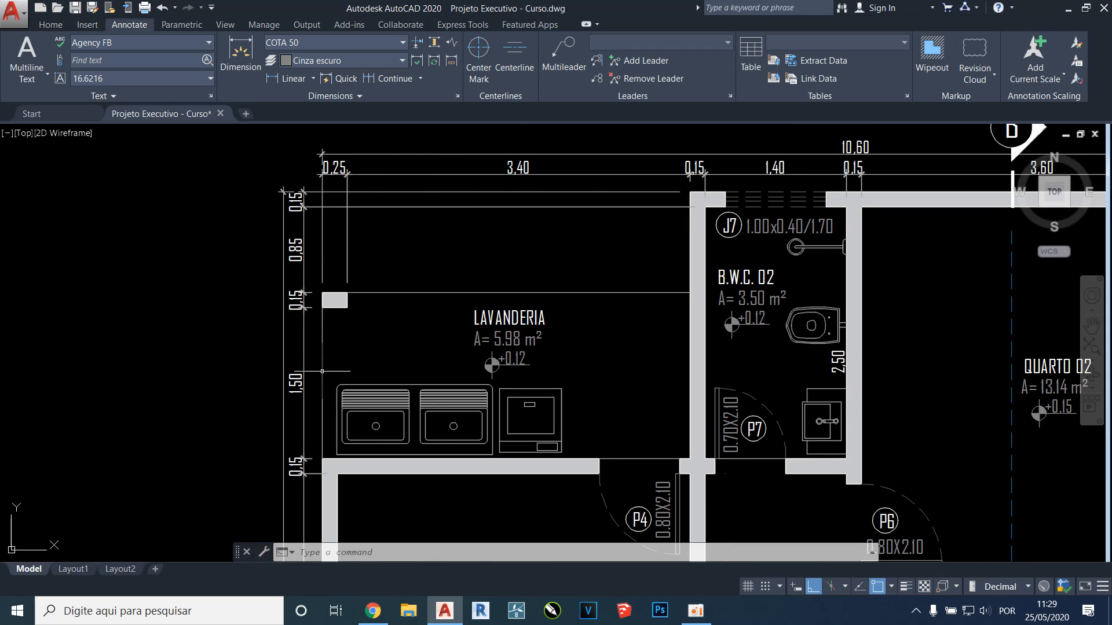
# Step: Follow the vertical exterior dimension chain from the kitchen down past the Sala to the front projections
pyautogui.moveTo(338, 418); pyautogui.dragTo(363, 106, button='middle')
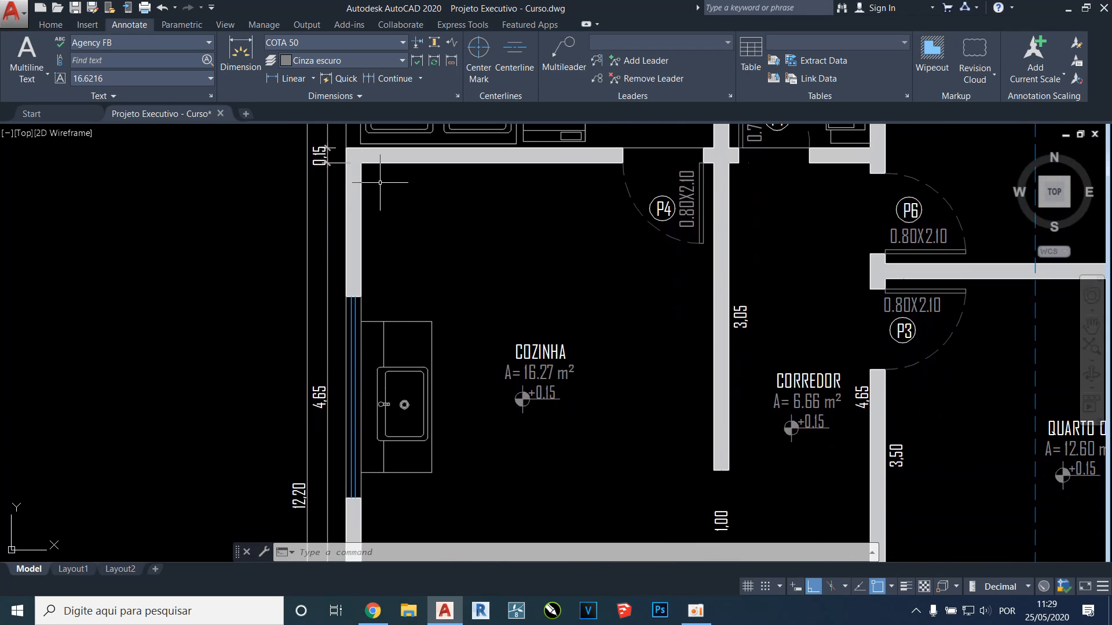
pyautogui.scroll(-2, 354, 182)
pyautogui.moveTo(352, 420); pyautogui.dragTo(355, 225, button='middle')
pyautogui.scroll(2, 361, 280)
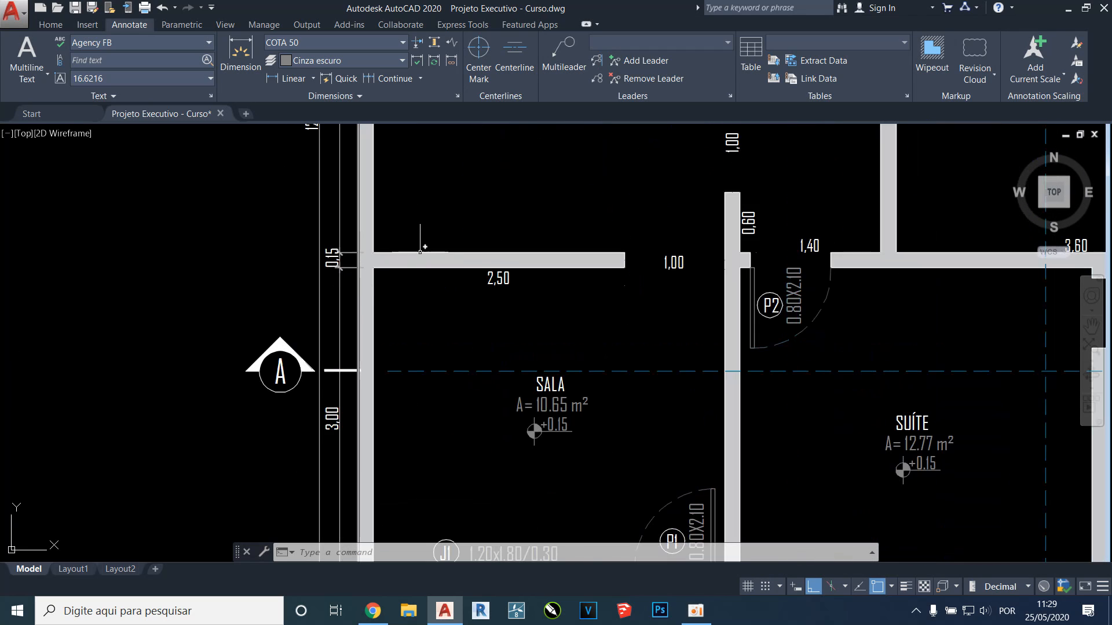
pyautogui.moveTo(404, 382); pyautogui.dragTo(433, 184, button='middle')
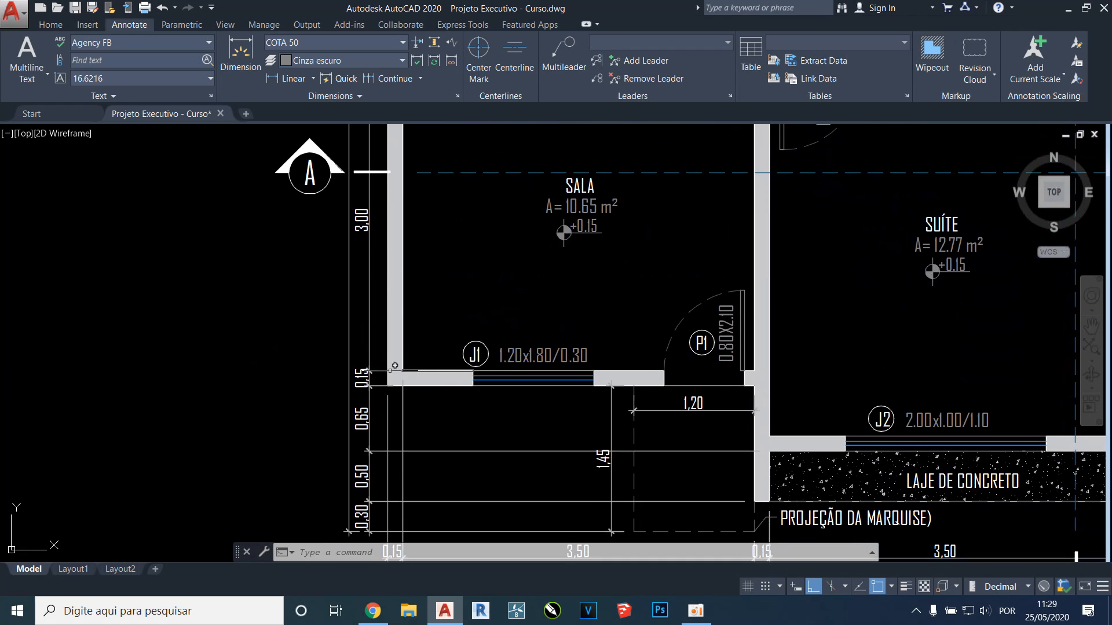
pyautogui.moveTo(415, 379); pyautogui.dragTo(410, 260, button='middle')
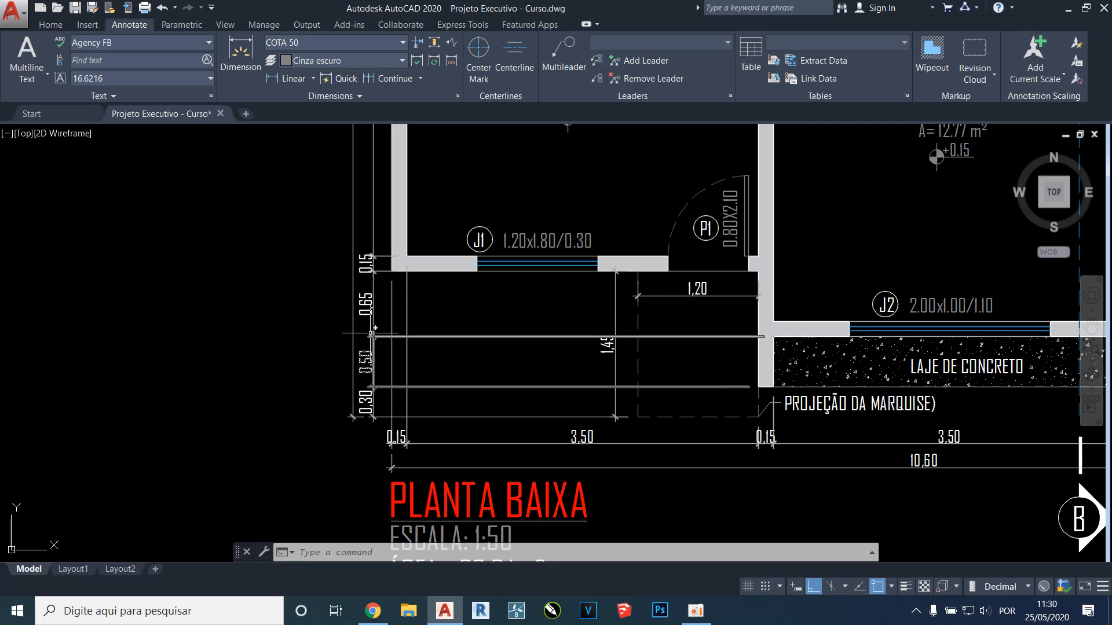
# Step: Inspect the marquise projection dimensions by door P1 and the hatched walls near the concrete slab
pyautogui.moveTo(847, 326); pyautogui.dragTo(625, 326, button='middle')
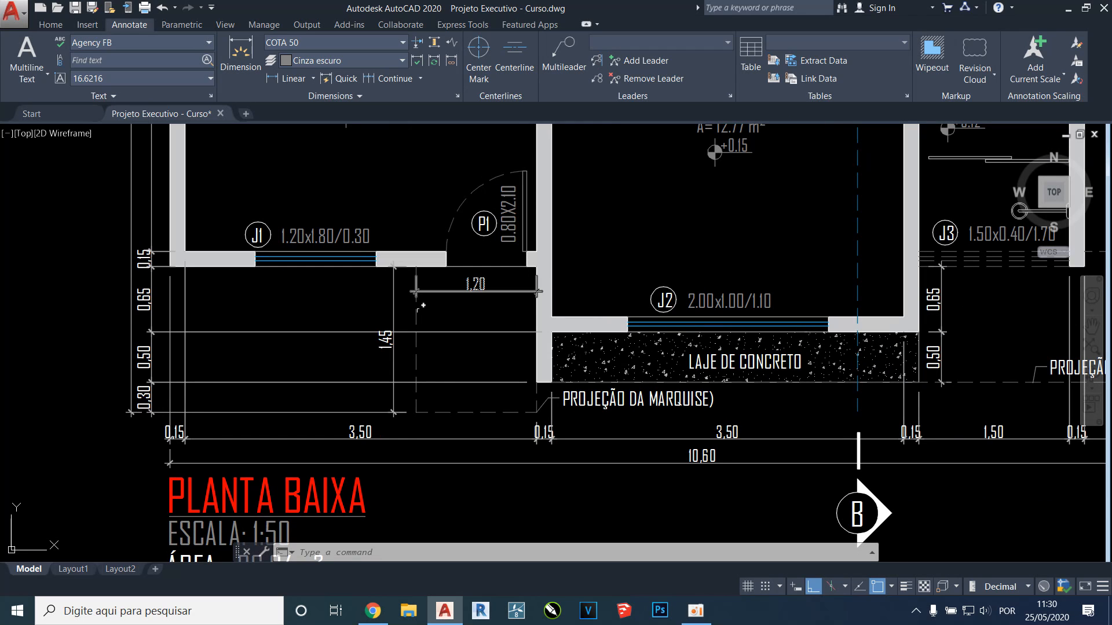
pyautogui.moveTo(494, 293); pyautogui.dragTo(597, 272, button='middle')
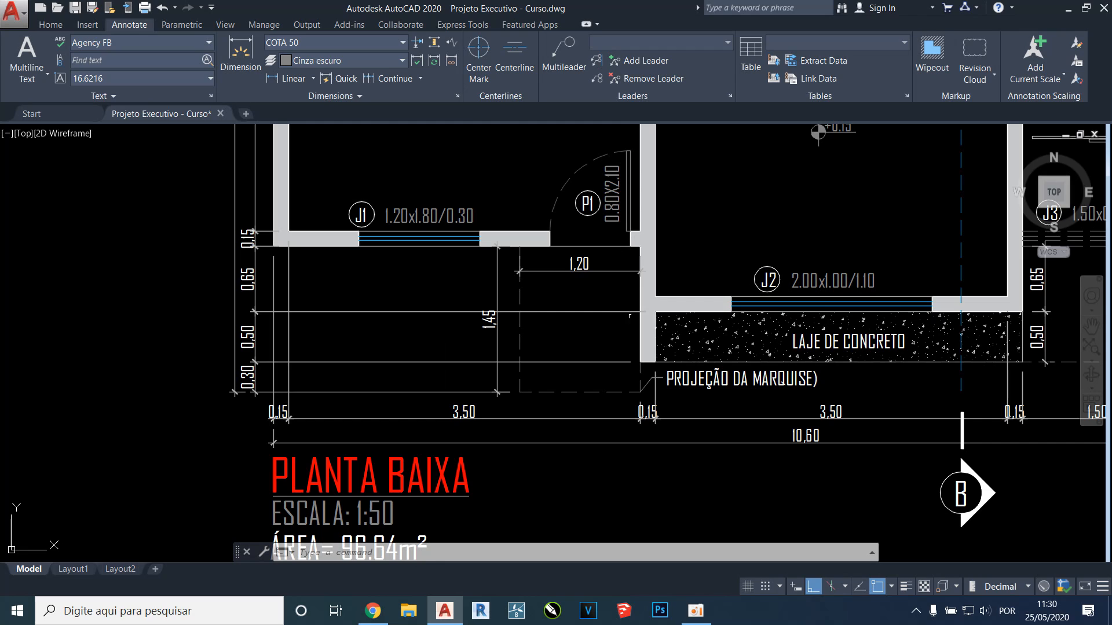
pyautogui.click(650, 314)
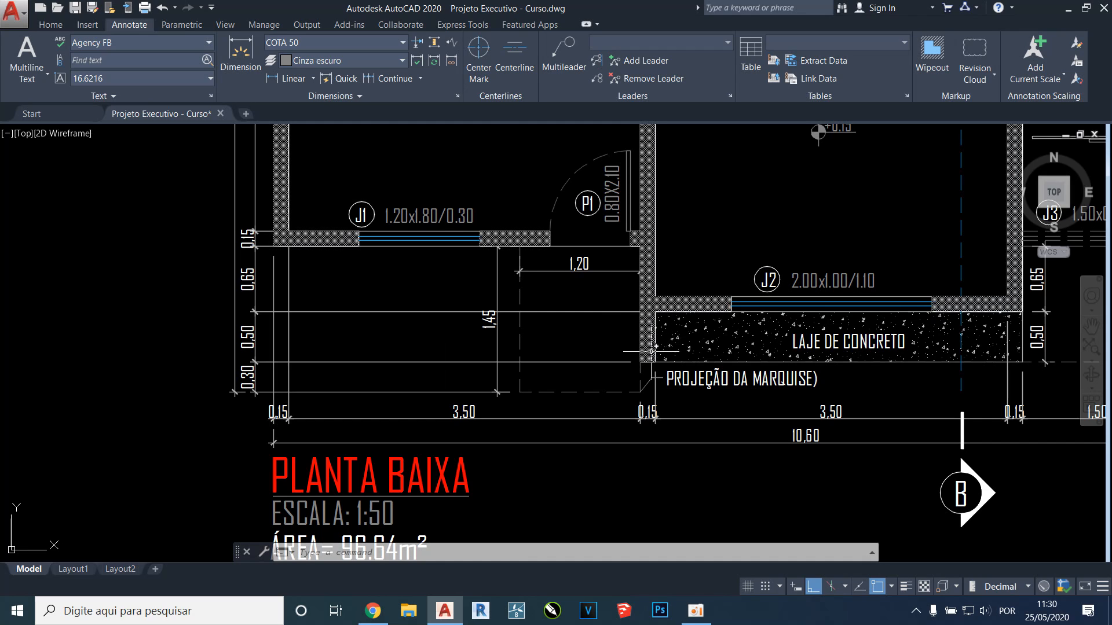
pyautogui.press('Escape')
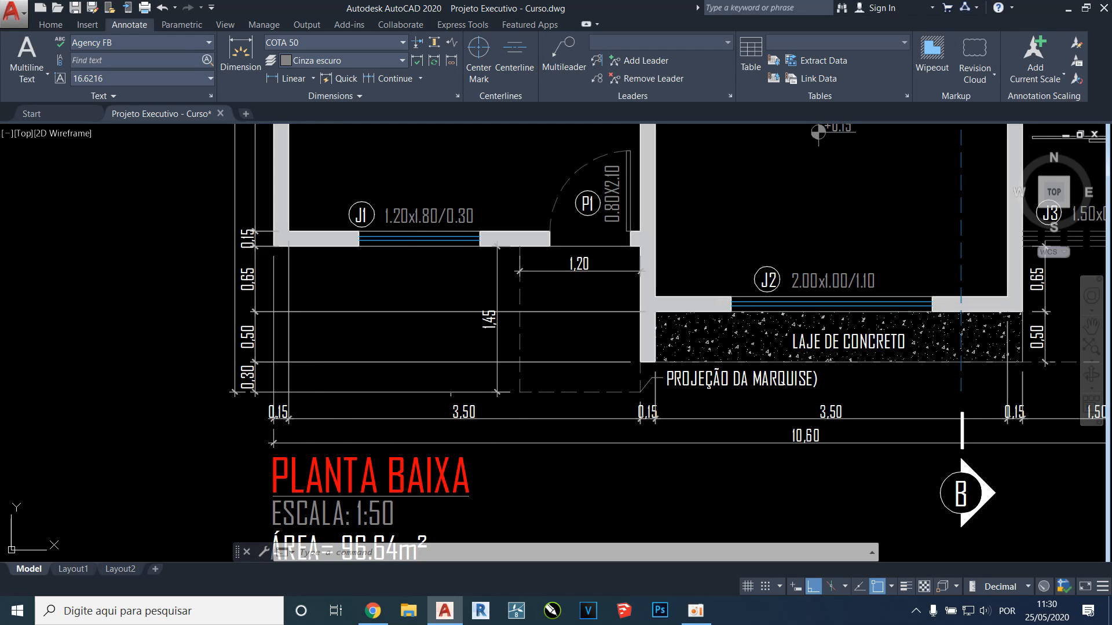
pyautogui.moveTo(531, 396); pyautogui.dragTo(531, 403, button='middle')
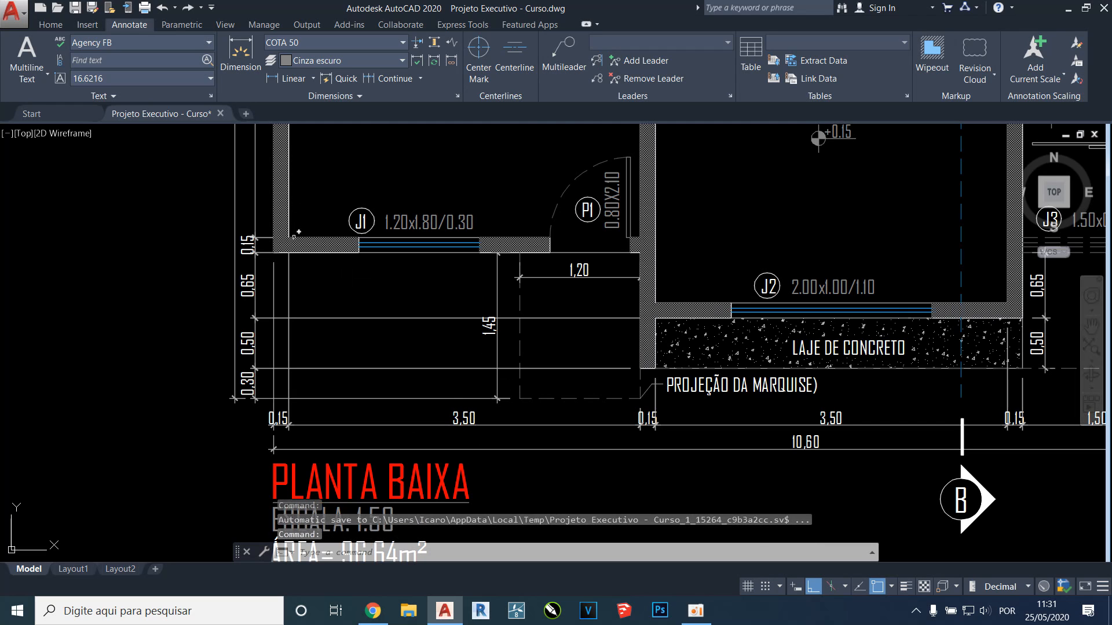
# Step: Look over the dimensions of the Sala, Suíte and B.W.C. 01 across the lower half of the floor plan
pyautogui.scroll(-2, 340, 392)
pyautogui.moveTo(359, 348); pyautogui.dragTo(359, 405, button='middle')
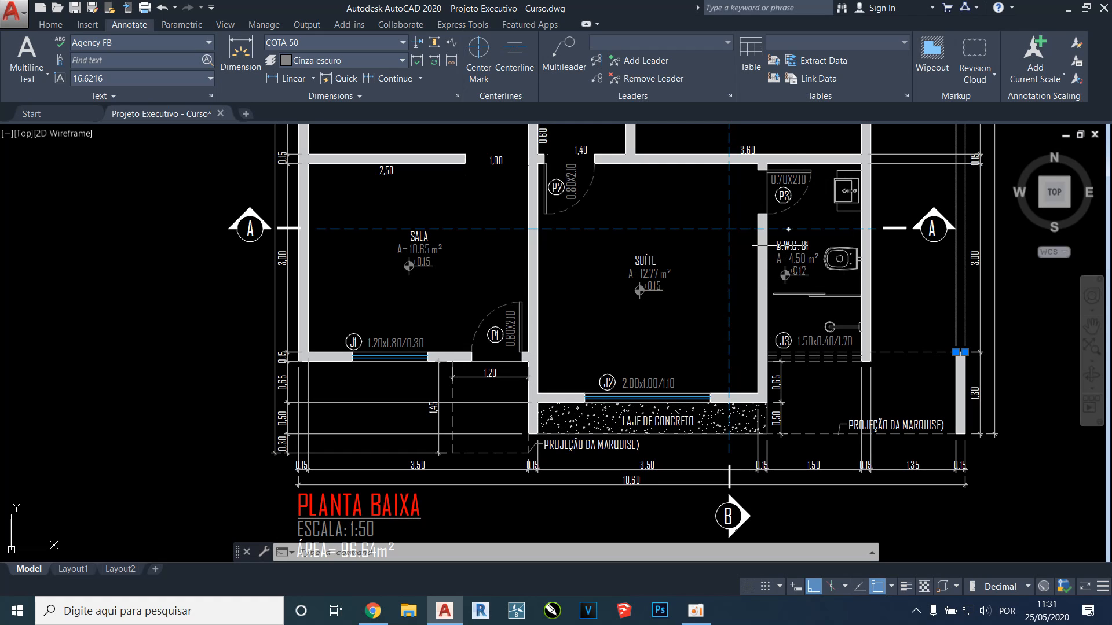
pyautogui.moveTo(804, 283); pyautogui.dragTo(739, 295, button='middle')
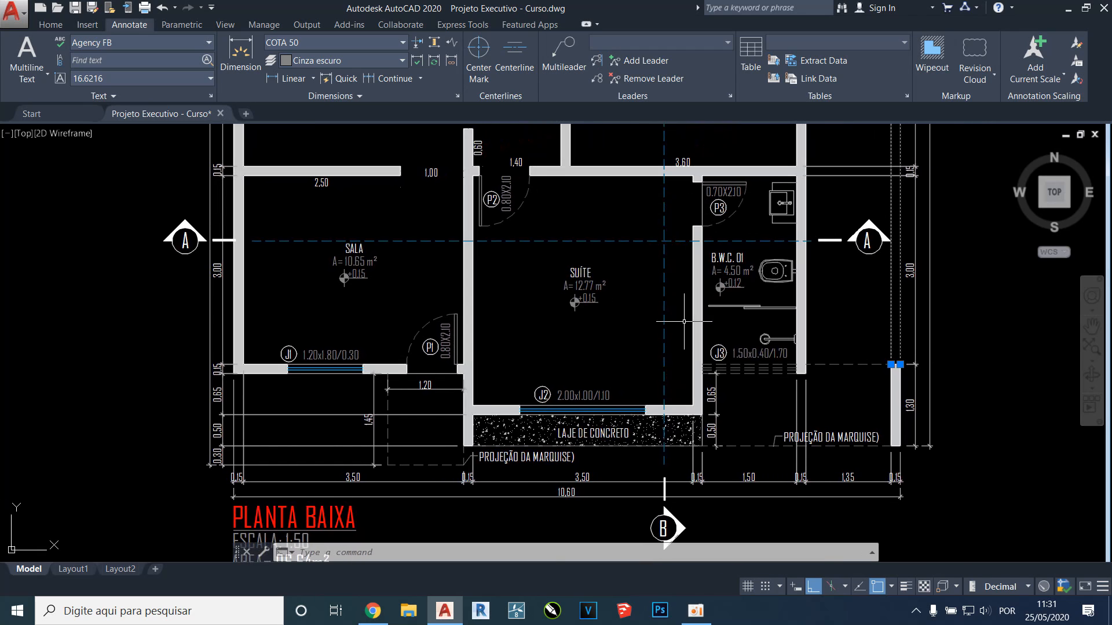
# Step: Make COTA 50 (INTERNA) the current dimension style
pyautogui.press('Escape')
pyautogui.press('Escape')
pyautogui.click(360, 40)
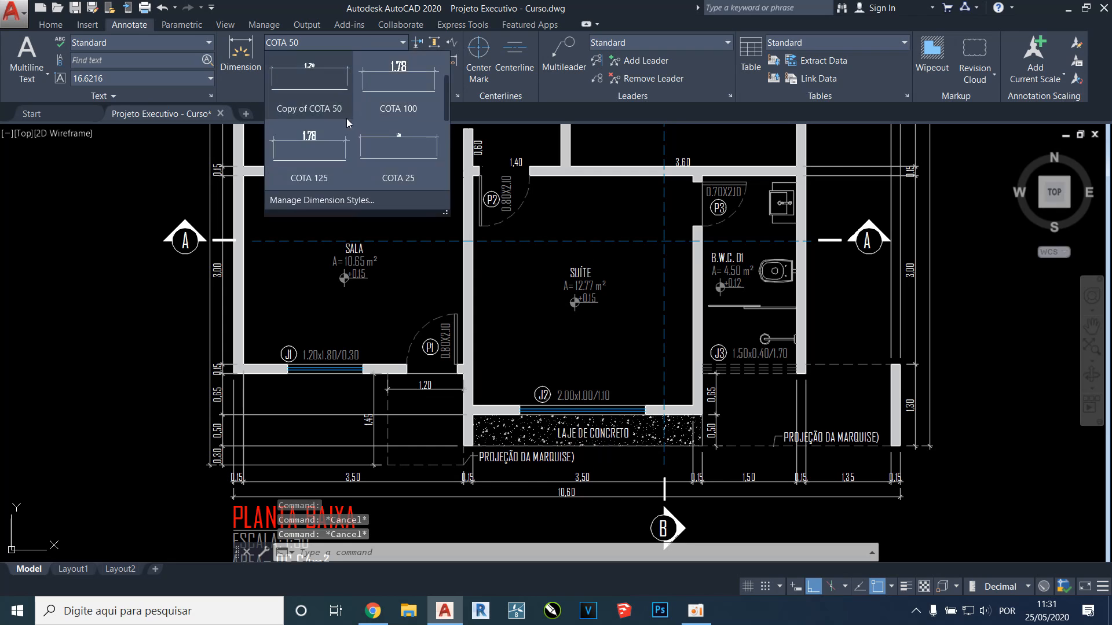
pyautogui.scroll(-3, 350, 136)
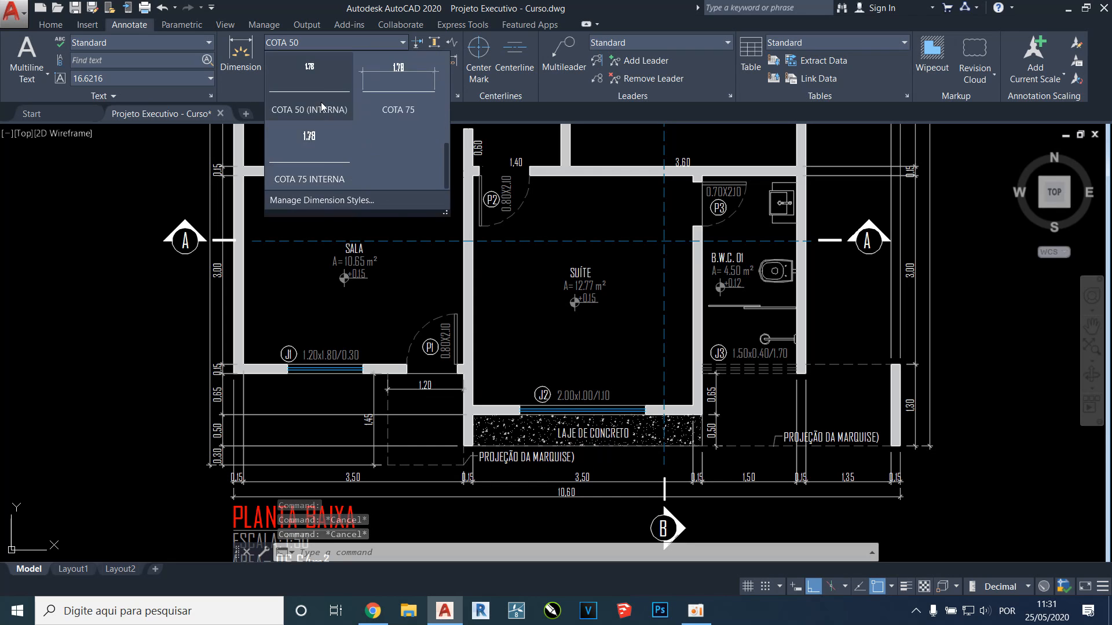
pyautogui.click(312, 151)
# Step: Dimension the Suíte's inner vertical length along the wall shared with B.W.C. 01, from the upper wall down to the window wall
pyautogui.click(242, 53)
pyautogui.scroll(2, 688, 176)
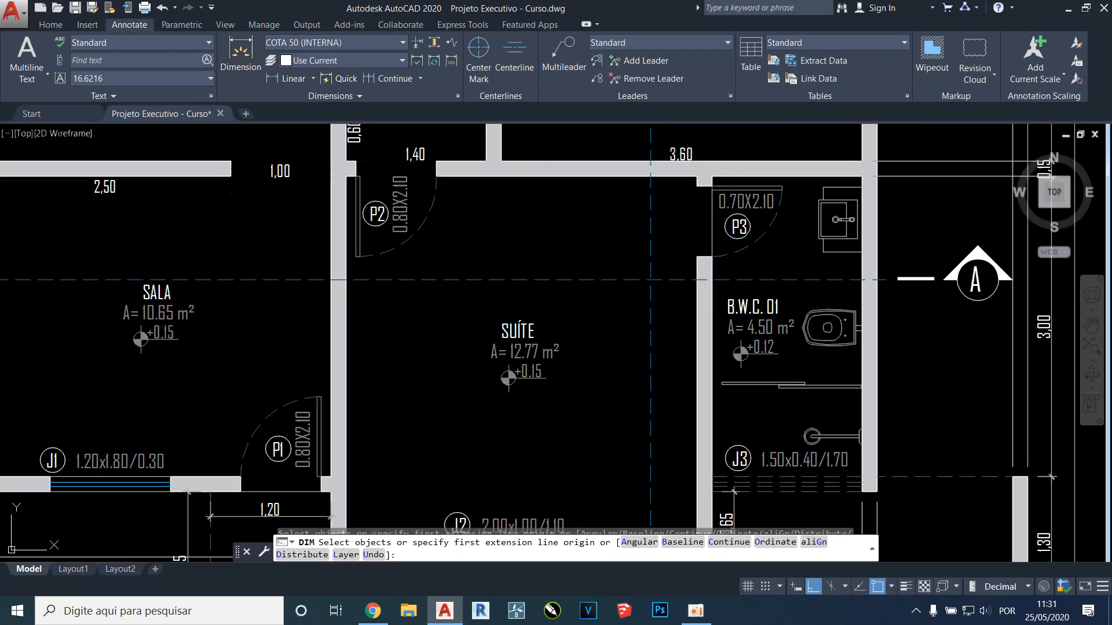
pyautogui.click(694, 176)
pyautogui.moveTo(707, 366); pyautogui.dragTo(733, 211, button='middle')
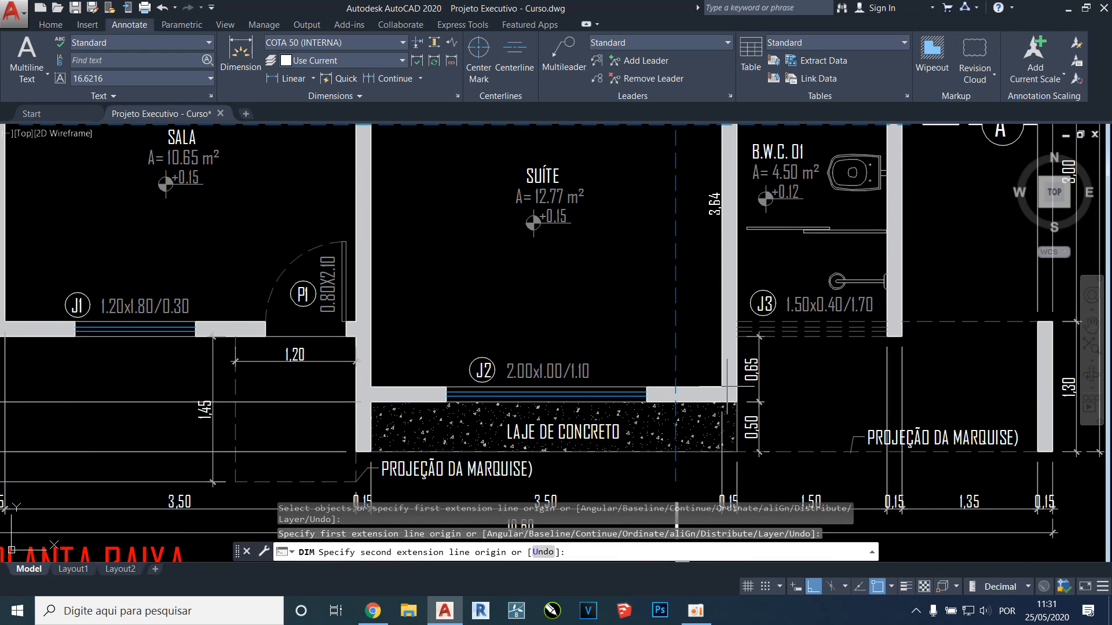
pyautogui.click(722, 388)
pyautogui.click(722, 237)
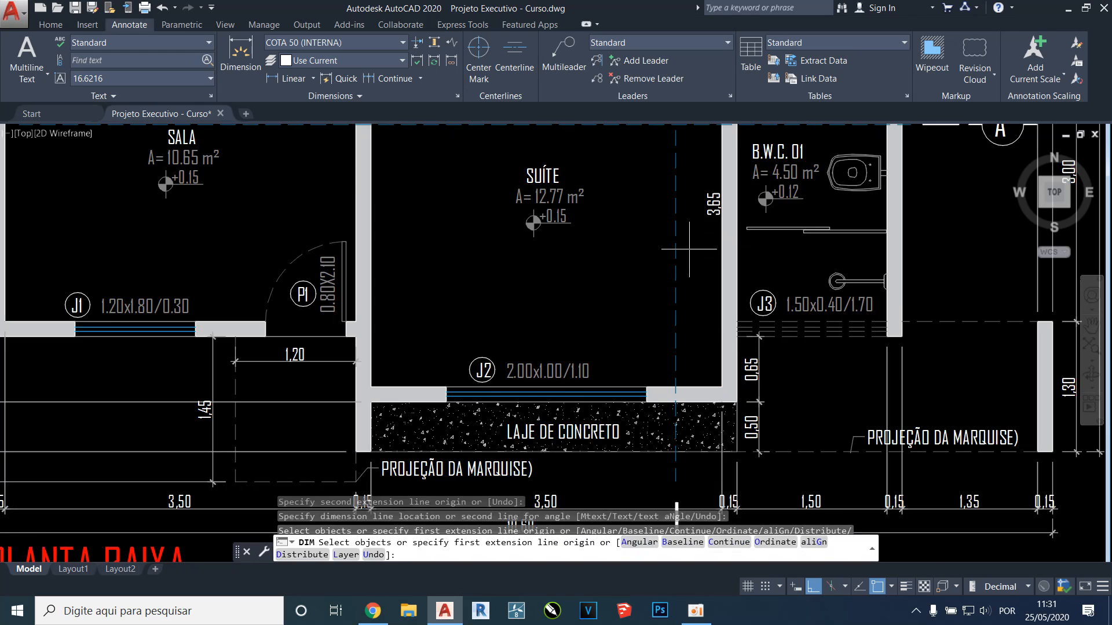
pyautogui.scroll(-2, 689, 250)
pyautogui.press('Return')
pyautogui.moveTo(694, 223); pyautogui.dragTo(663, 261, button='middle')
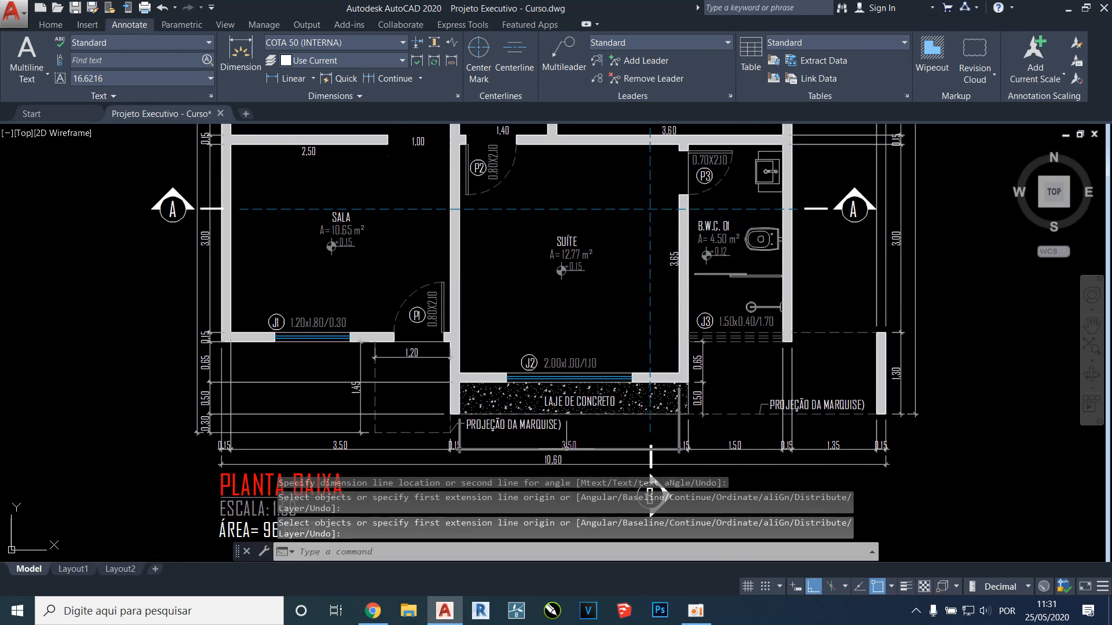
# Step: Examine the dimensions around the concrete slab and the marquise projections in front of the Suíte and door P1
pyautogui.moveTo(667, 270); pyautogui.dragTo(602, 301, button='middle')
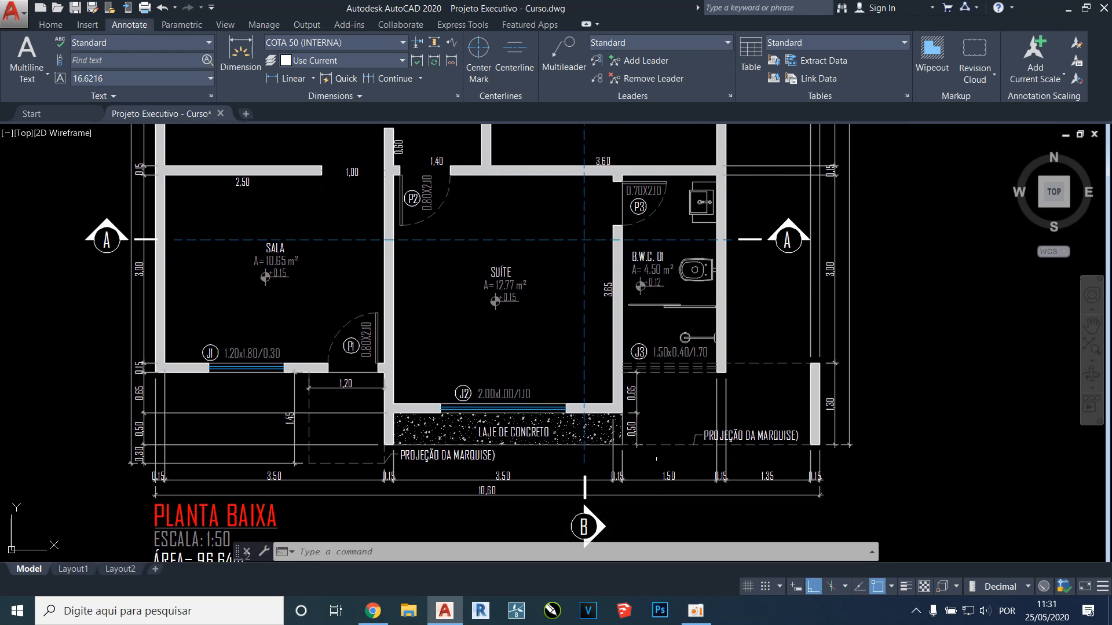
pyautogui.scroll(4, 643, 464)
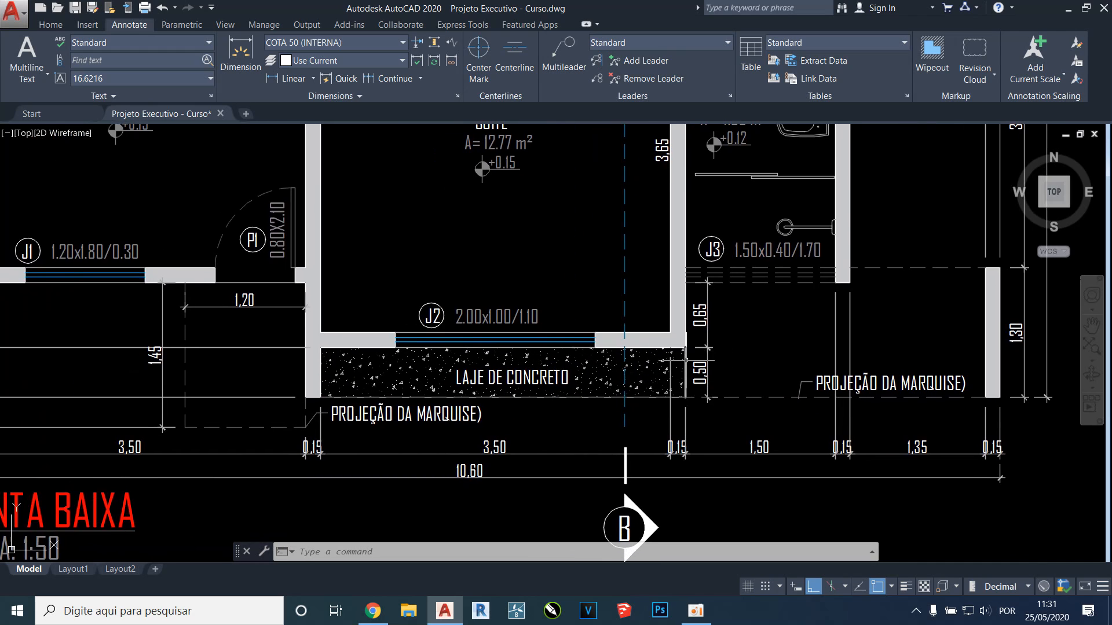
pyautogui.moveTo(692, 359); pyautogui.dragTo(821, 353, button='middle')
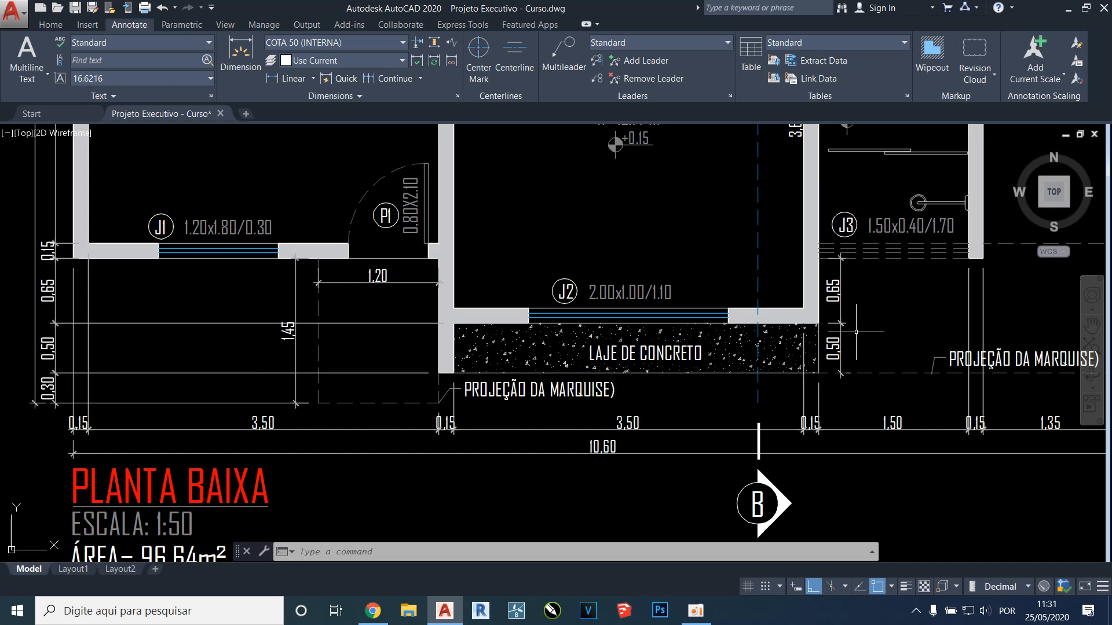
pyautogui.moveTo(856, 336); pyautogui.dragTo(818, 344, button='middle')
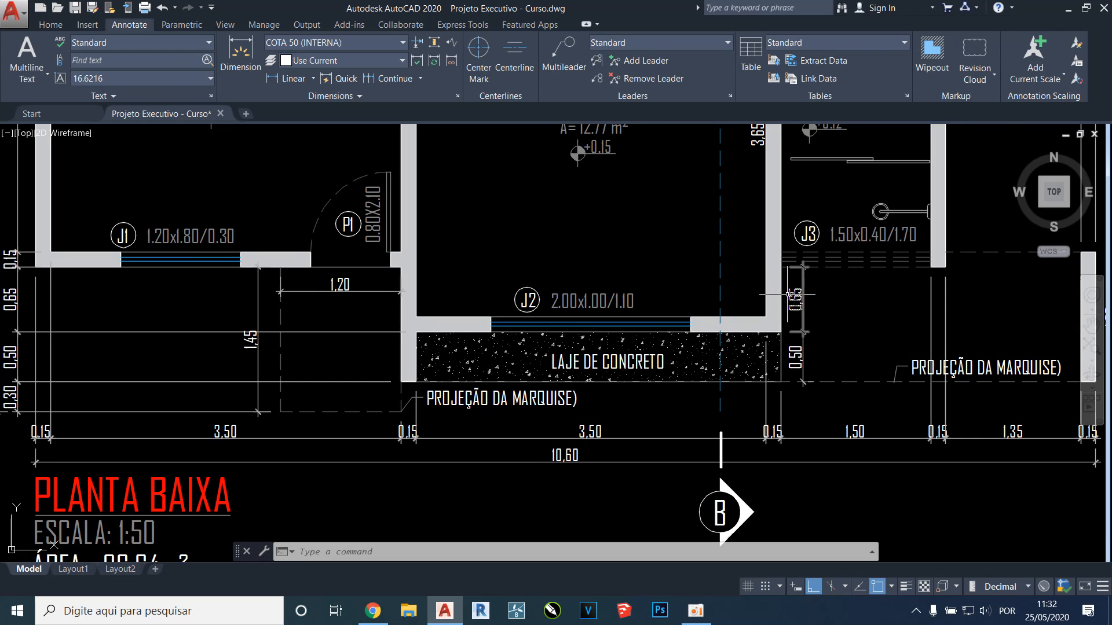
pyautogui.scroll(-2, 795, 294)
pyautogui.scroll(2, 671, 300)
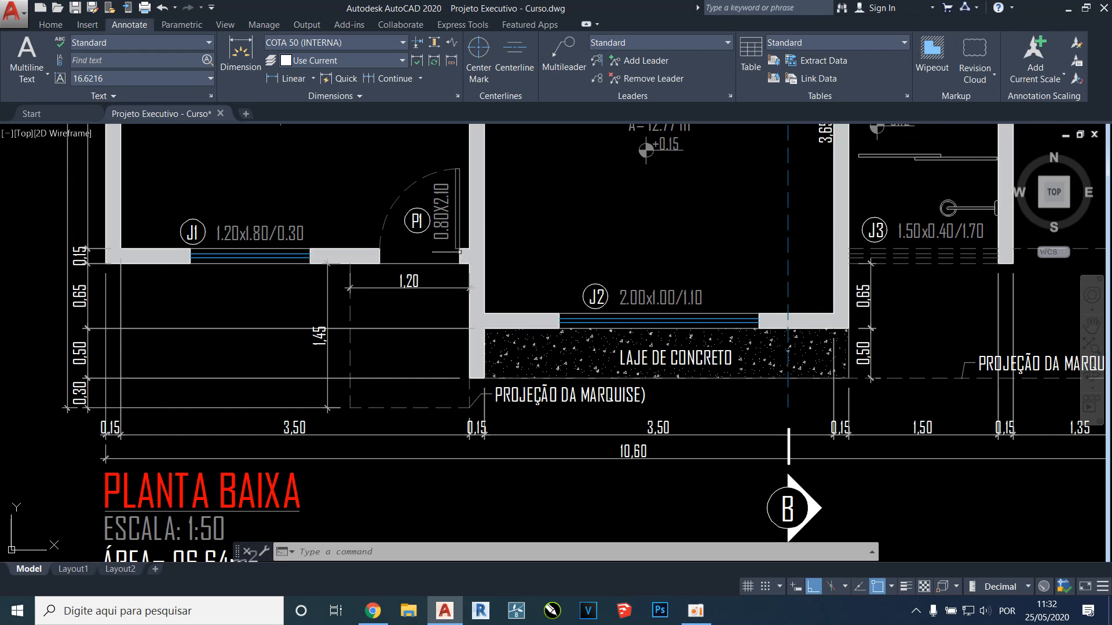
pyautogui.moveTo(402, 278); pyautogui.dragTo(464, 301, button='middle')
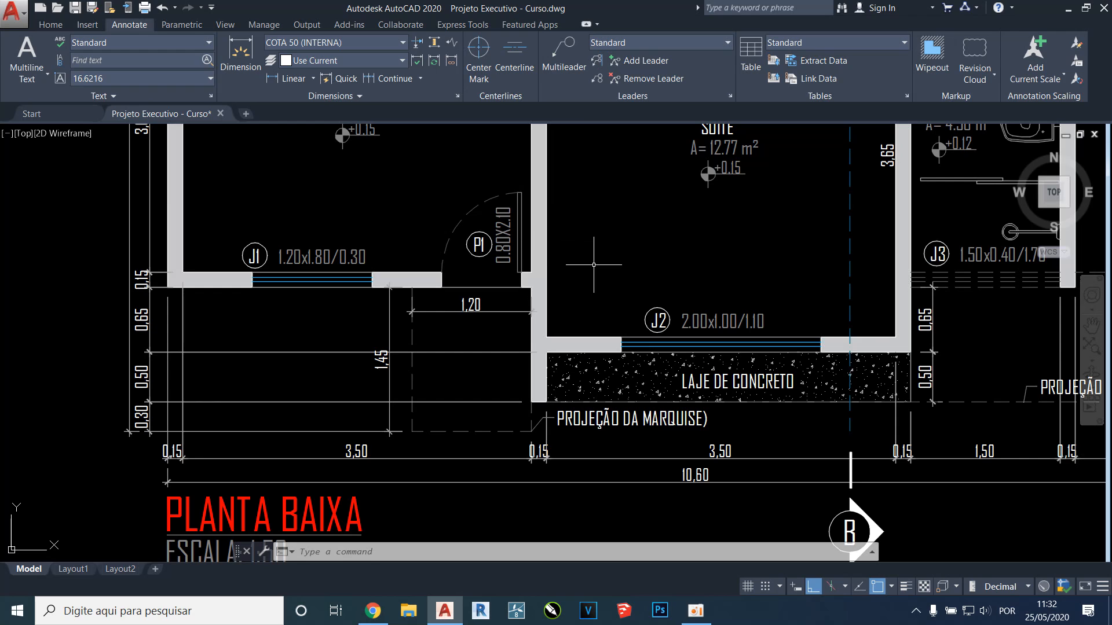
pyautogui.moveTo(590, 248); pyautogui.dragTo(604, 305, button='middle')
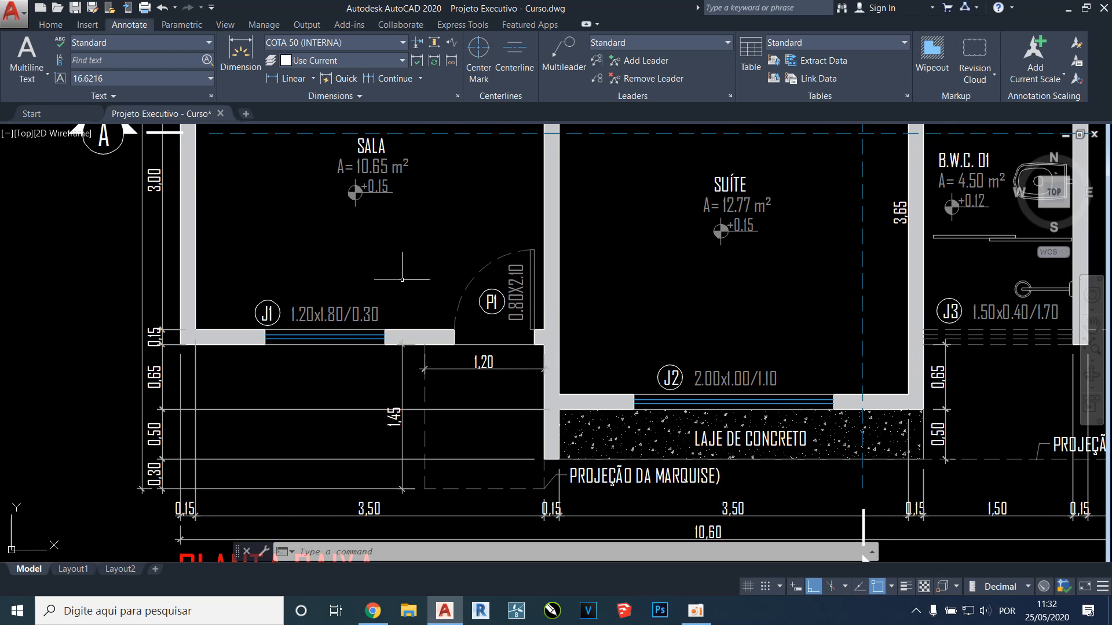
# Step: Inspect the dimensions of the isolated front wall and the marquise projection outside B.W.C. 01
pyautogui.scroll(-3, 405, 277)
pyautogui.scroll(3, 725, 423)
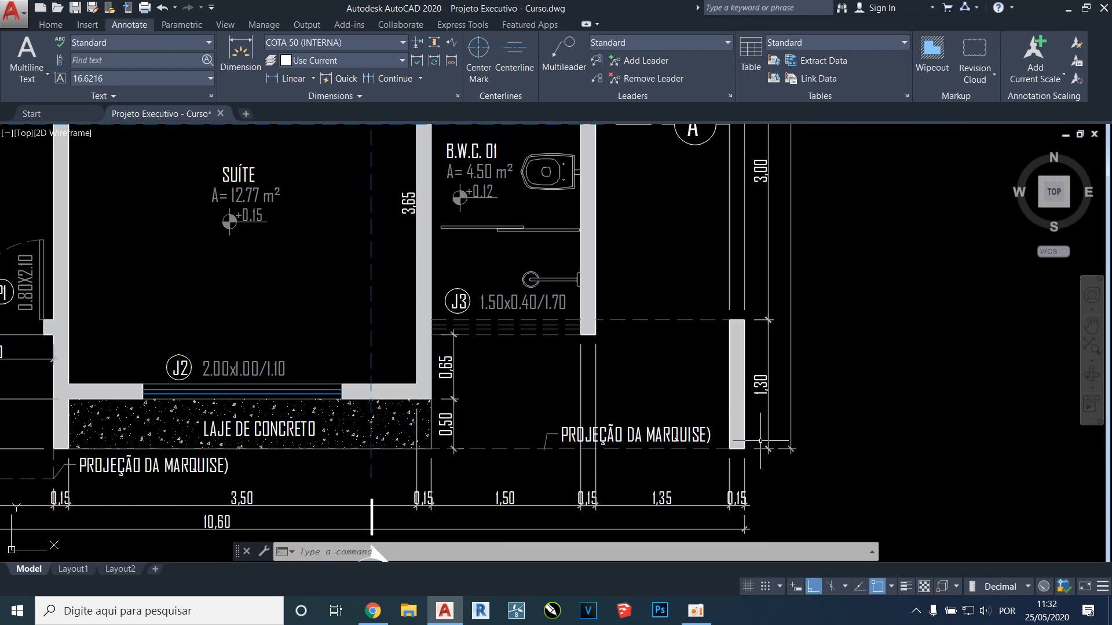
pyautogui.scroll(-2, 761, 444)
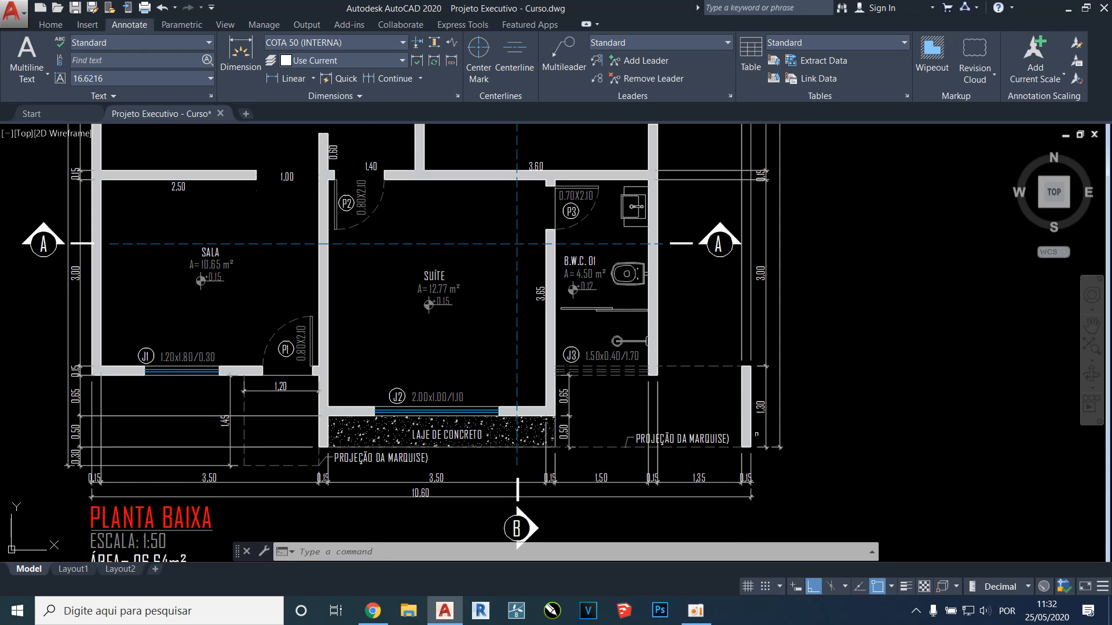
pyautogui.scroll(2, 760, 403)
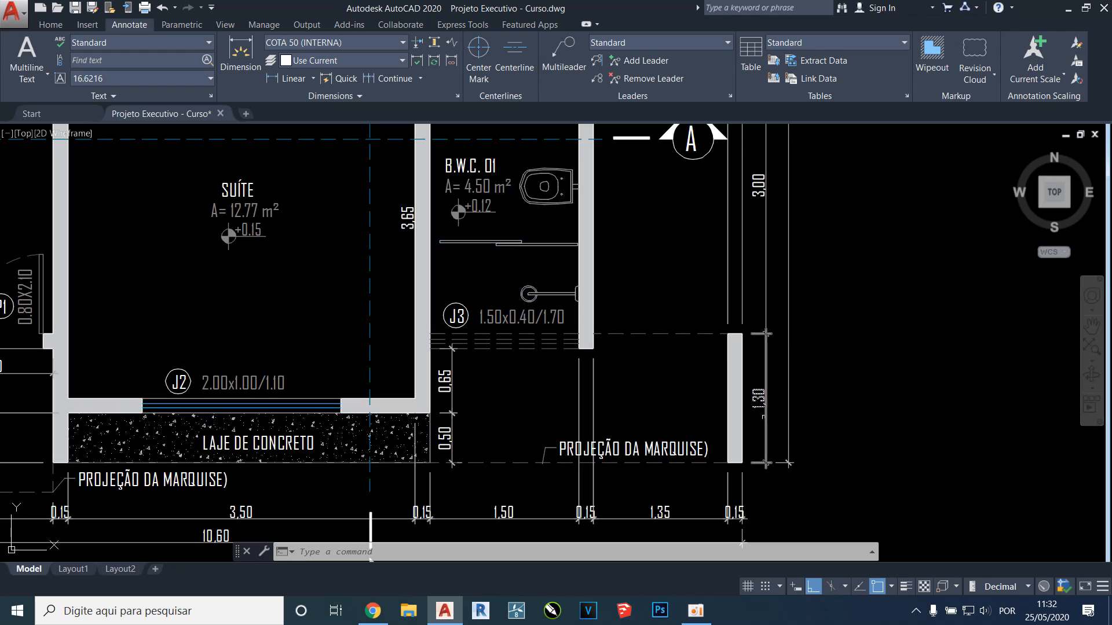
pyautogui.moveTo(760, 343); pyautogui.dragTo(759, 302, button='middle')
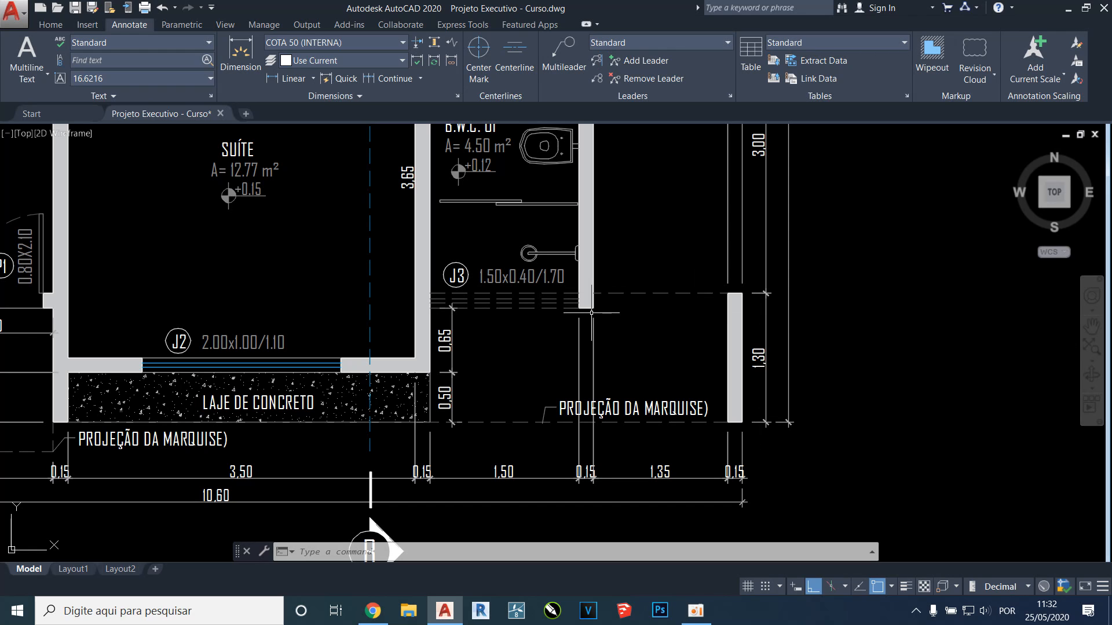
pyautogui.moveTo(588, 322); pyautogui.dragTo(607, 351, button='middle')
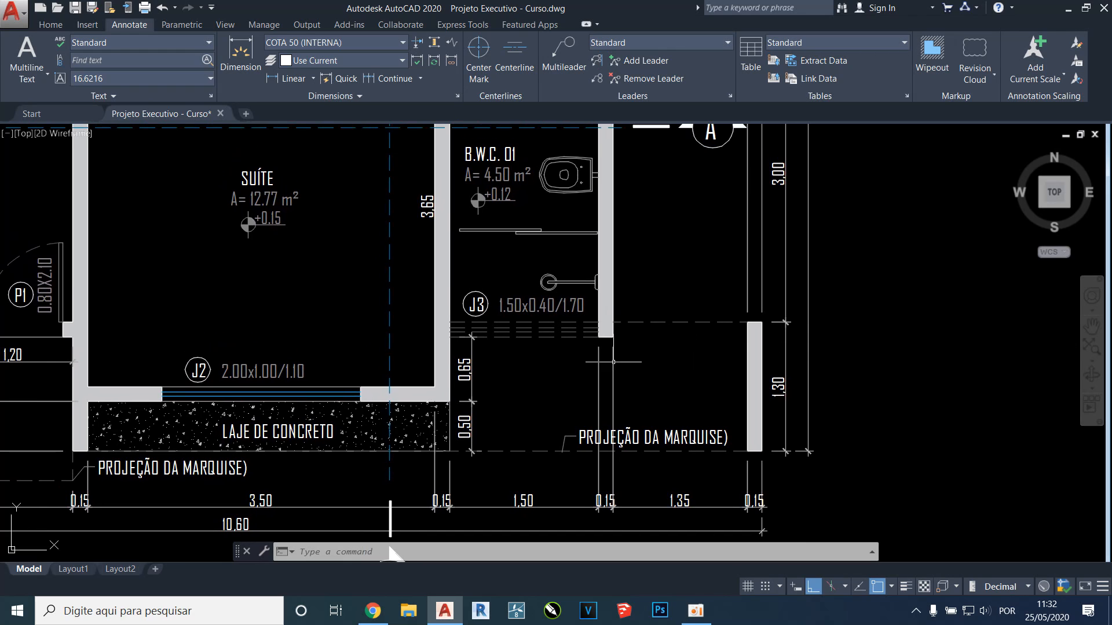
# Step: Follow the vertical exterior dimension chain from outside B.W.C. 01 up past Quarto 02 to the plan's rear corner
pyautogui.moveTo(710, 279); pyautogui.dragTo(699, 360, button='middle')
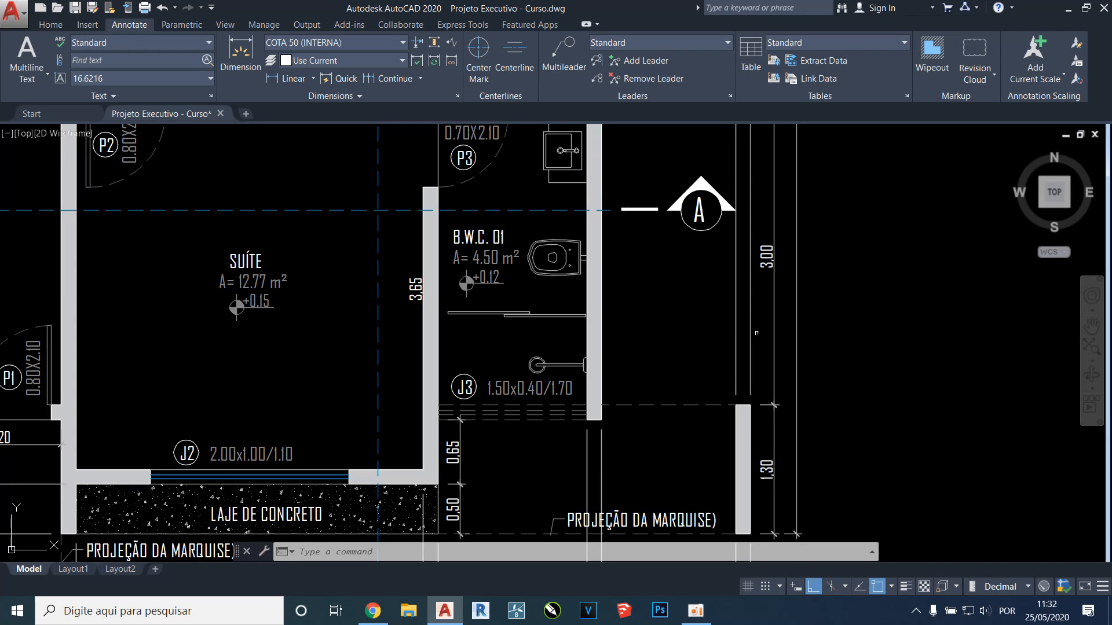
pyautogui.moveTo(756, 226); pyautogui.dragTo(755, 253, button='middle')
pyautogui.moveTo(753, 209); pyautogui.dragTo(746, 269, button='middle')
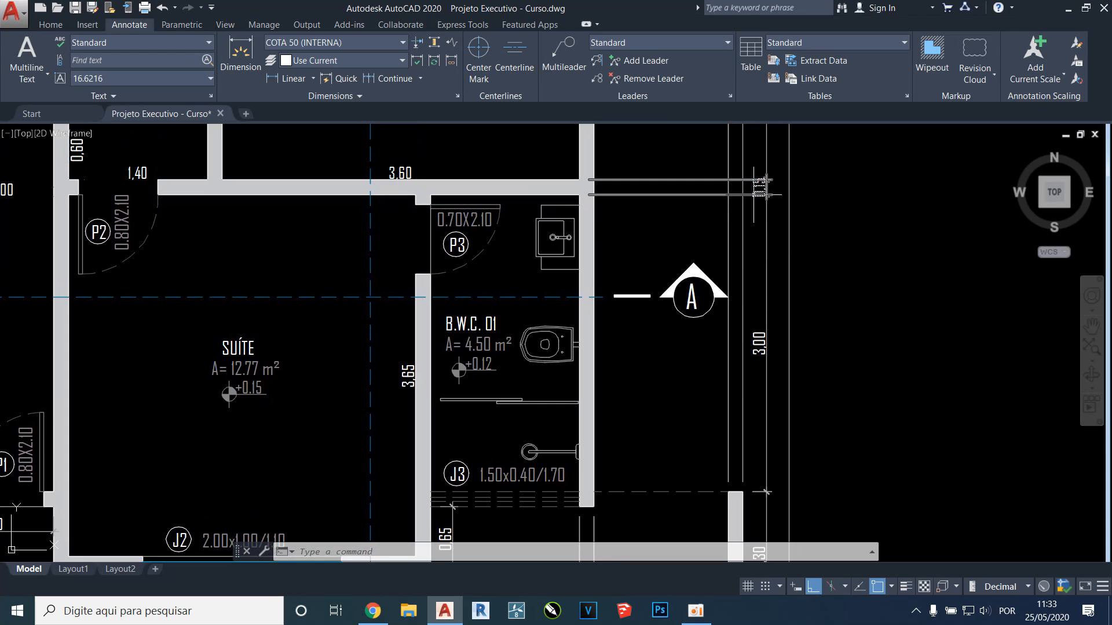
pyautogui.moveTo(753, 199); pyautogui.dragTo(750, 445, button='middle')
pyautogui.moveTo(755, 256)
pyautogui.mouseDown(button='middle')
pyautogui.moveTo(754, 363)
pyautogui.moveTo(726, 283)
pyautogui.mouseUp(button='middle')
pyautogui.moveTo(741, 201); pyautogui.dragTo(727, 406, button='middle')
pyautogui.moveTo(705, 234); pyautogui.dragTo(705, 368, button='middle')
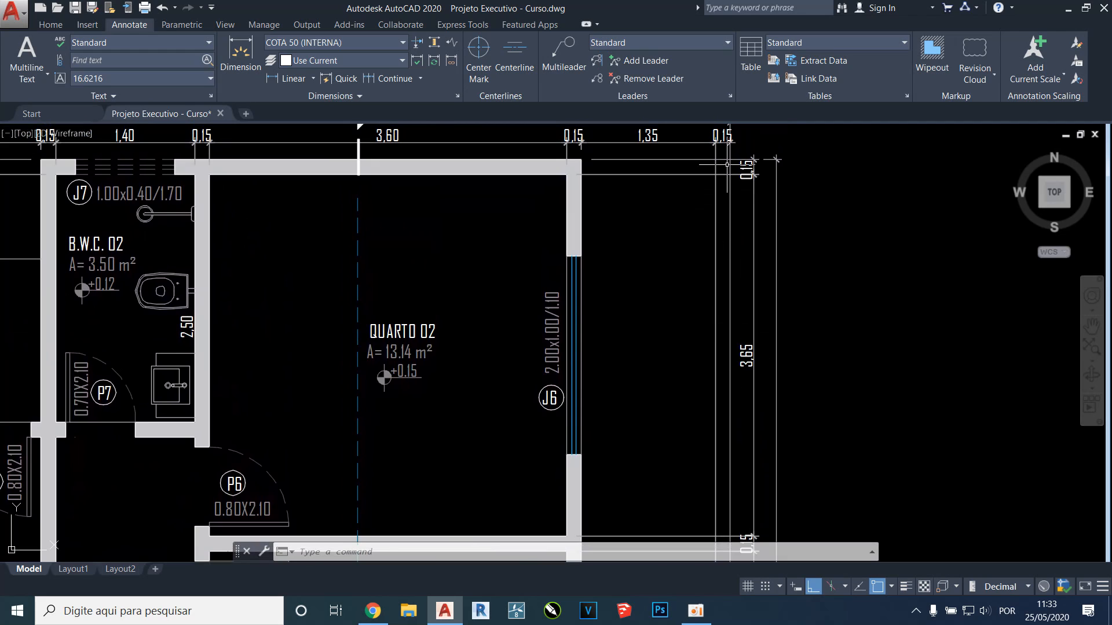
pyautogui.scroll(-4, 770, 155)
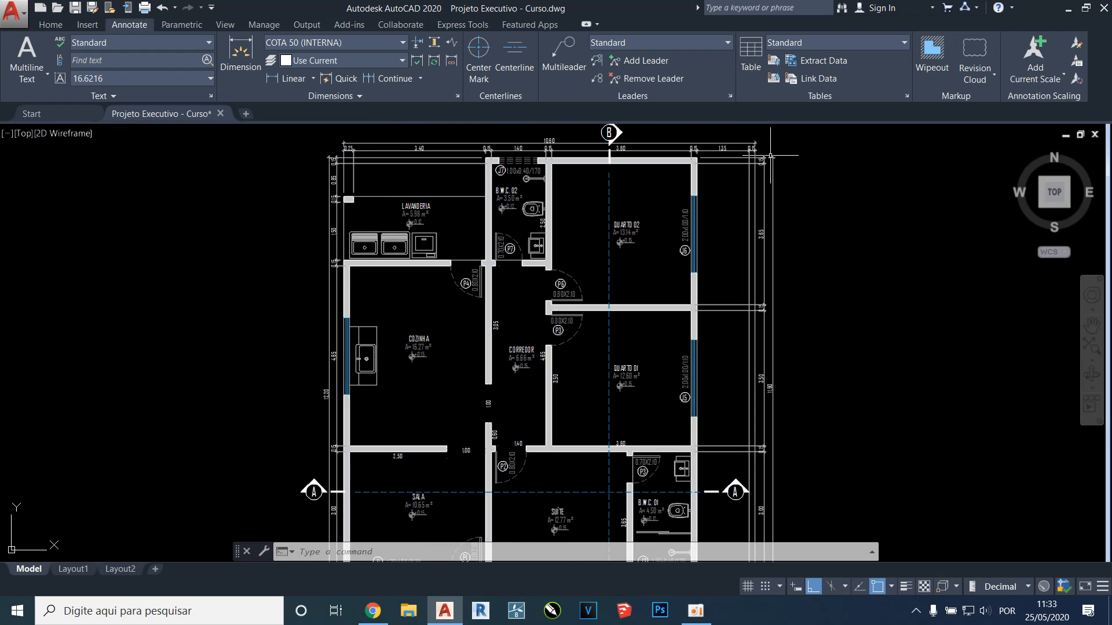
# Step: Examine the internal dimensions of the Sala's upper wall and the opening to the Cozinha
pyautogui.moveTo(760, 377); pyautogui.dragTo(771, 183, button='middle')
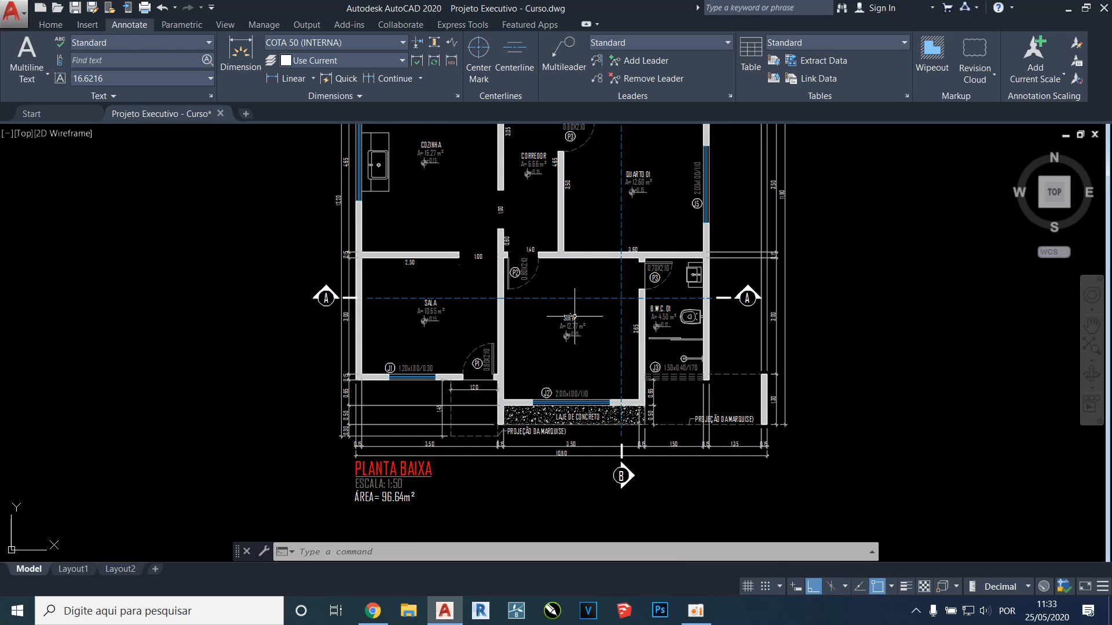
pyautogui.scroll(1, 541, 310)
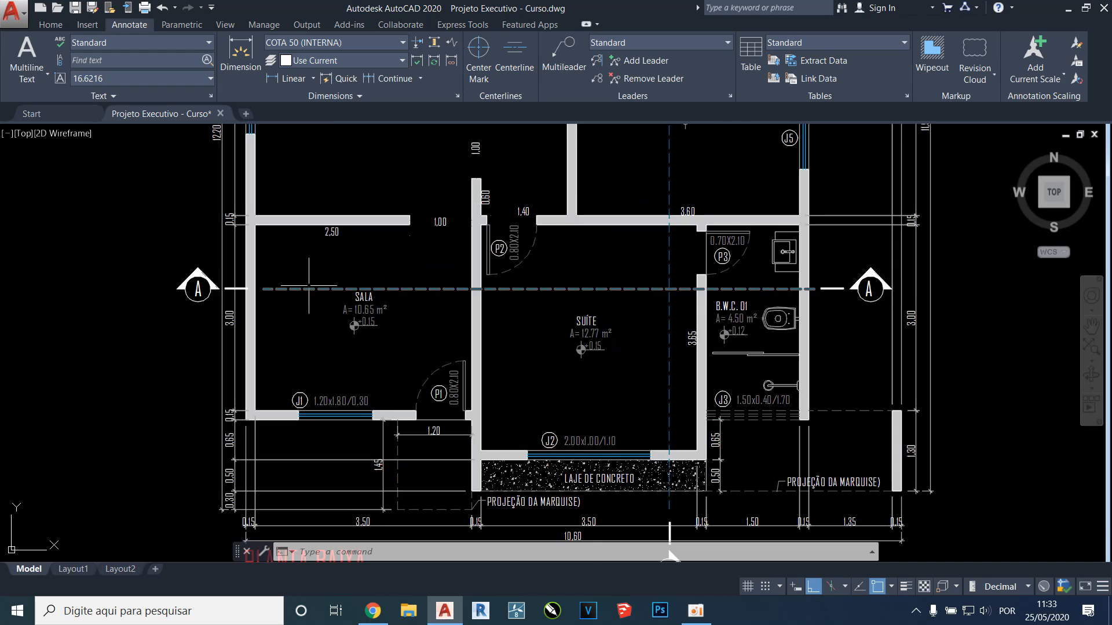
pyautogui.scroll(1, 291, 236)
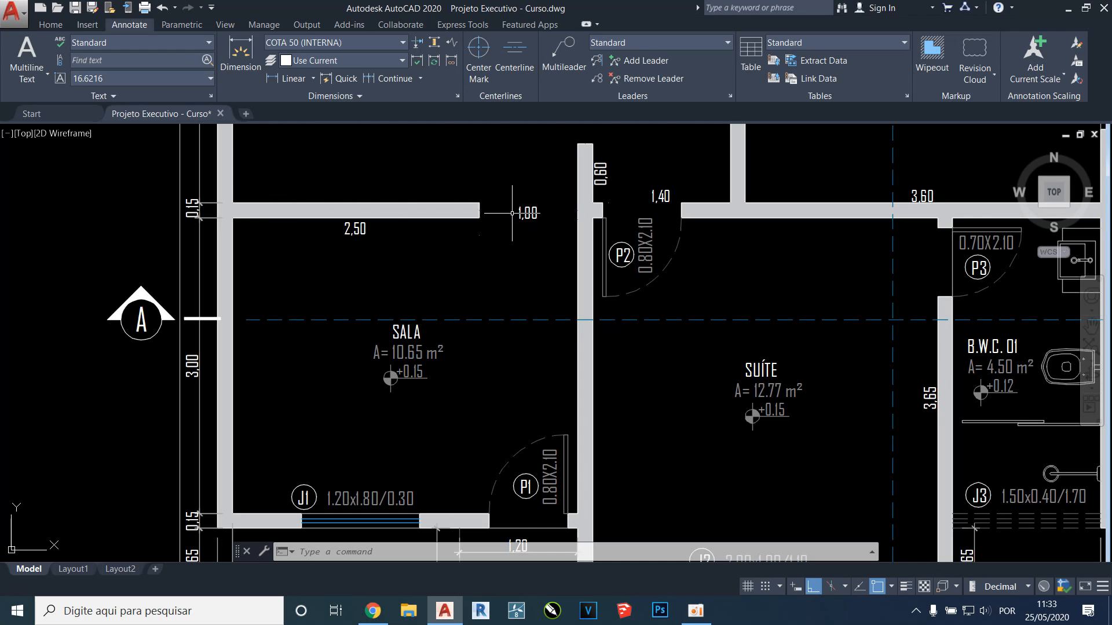
pyautogui.scroll(-2, 527, 240)
# Step: Review the internal dimensions of the Cozinha, Corredor and Quarto 01, including the wall segments, openings and door gaps along the corridor
pyautogui.moveTo(527, 240); pyautogui.dragTo(524, 385, button='middle')
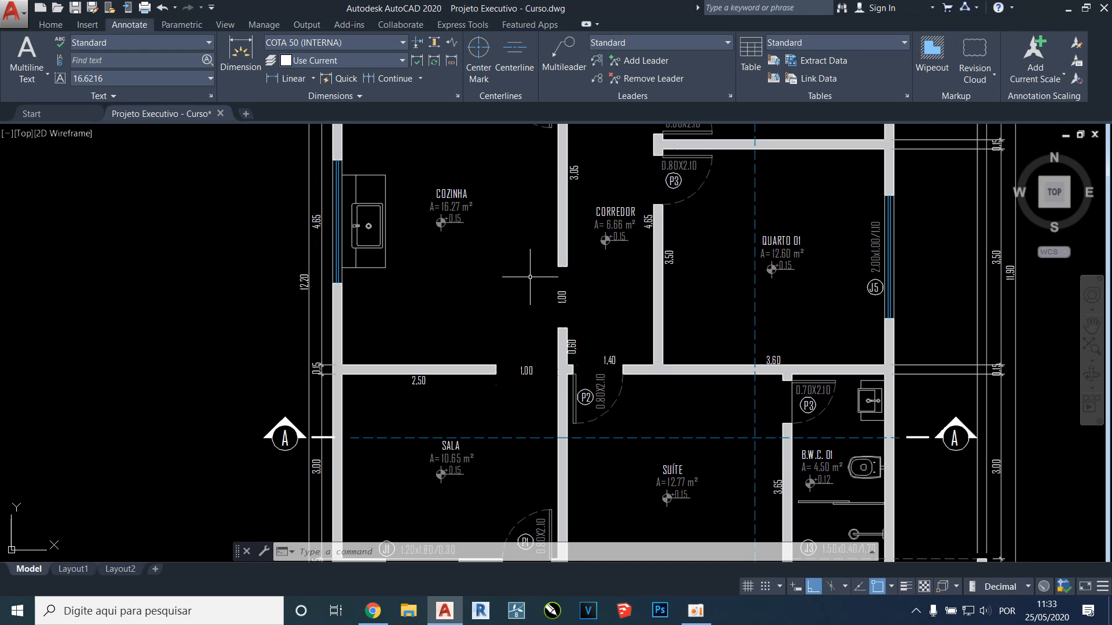
pyautogui.moveTo(542, 243); pyautogui.dragTo(535, 294, button='middle')
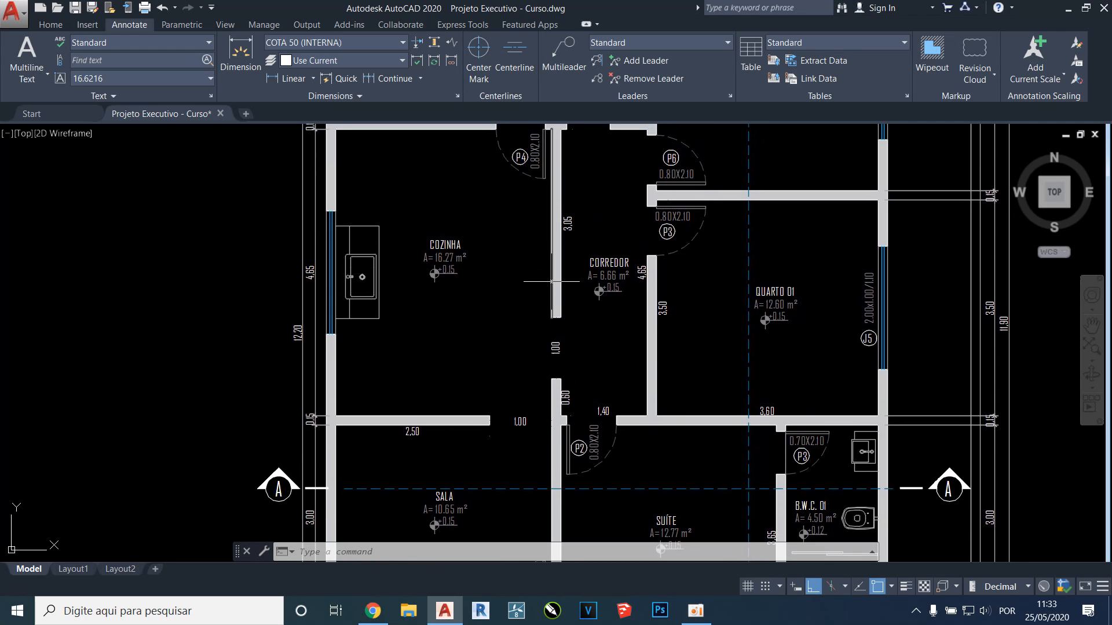
pyautogui.moveTo(570, 201); pyautogui.dragTo(564, 231, button='middle')
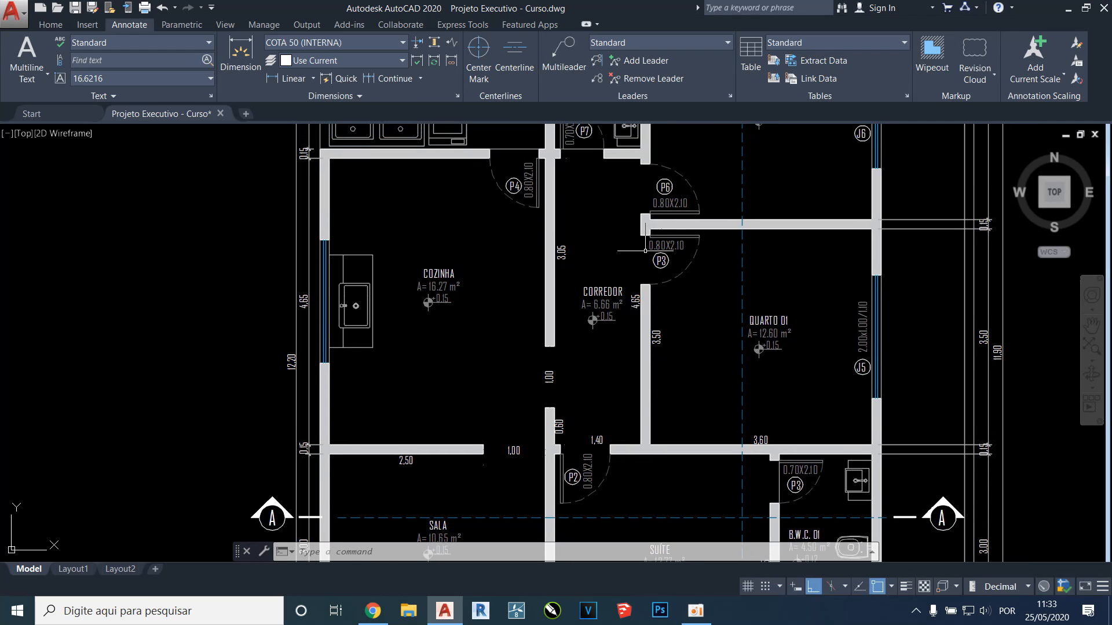
pyautogui.scroll(2, 645, 250)
pyautogui.moveTo(533, 145); pyautogui.dragTo(533, 230, button='middle')
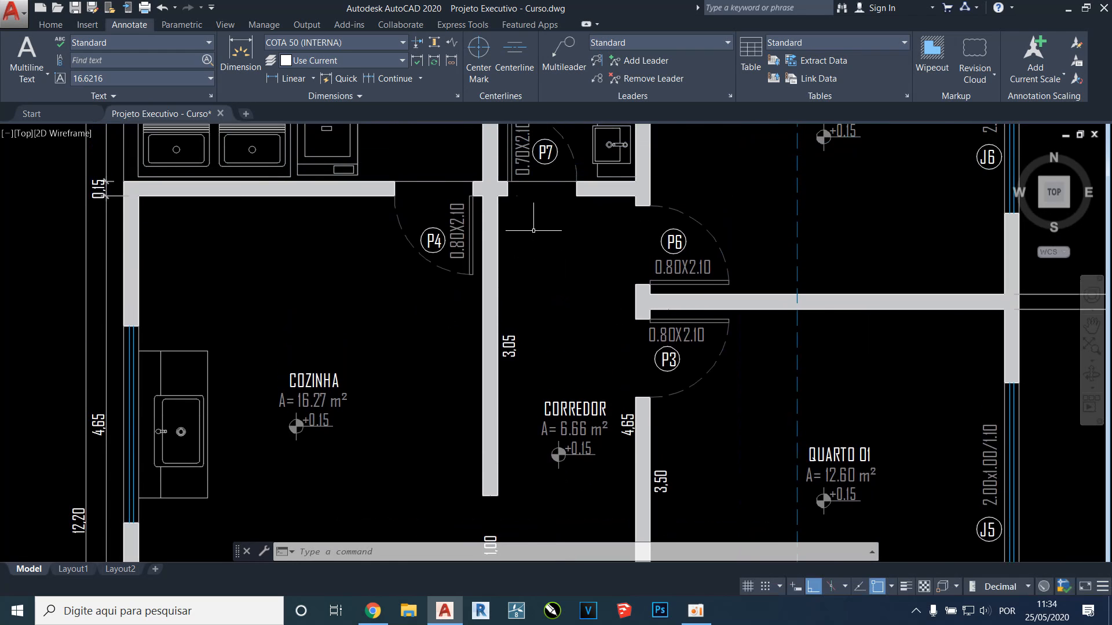
pyautogui.scroll(-2, 533, 230)
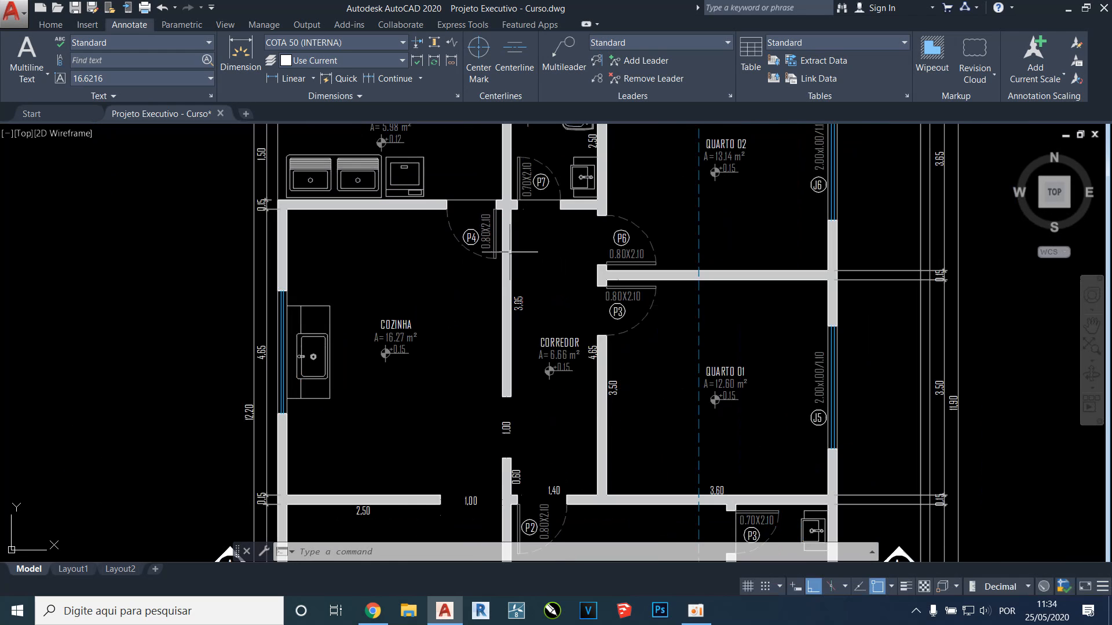
pyautogui.moveTo(509, 388); pyautogui.dragTo(509, 354, button='middle')
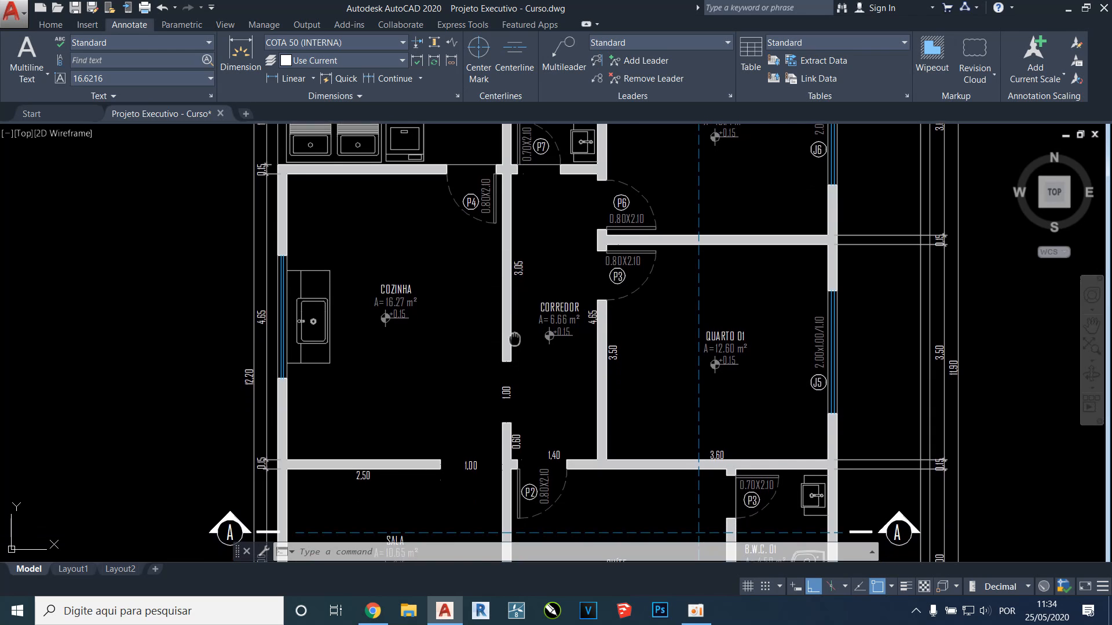
pyautogui.moveTo(514, 361); pyautogui.dragTo(511, 288, button='middle')
pyautogui.scroll(2, 509, 345)
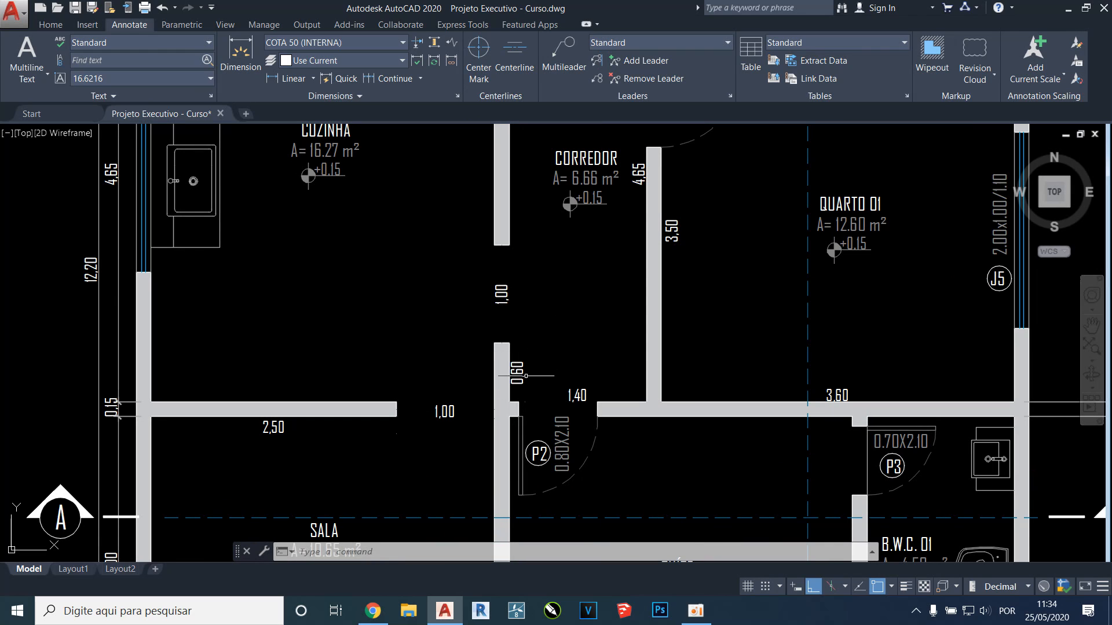
pyautogui.scroll(-2, 586, 383)
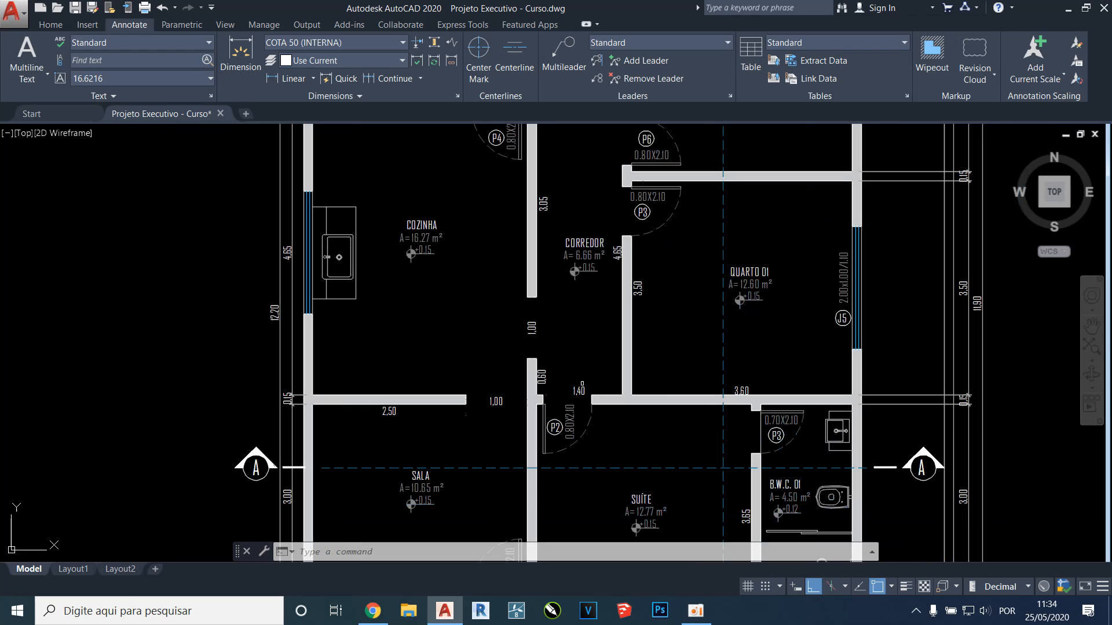
pyautogui.moveTo(587, 272); pyautogui.dragTo(558, 319, button='middle')
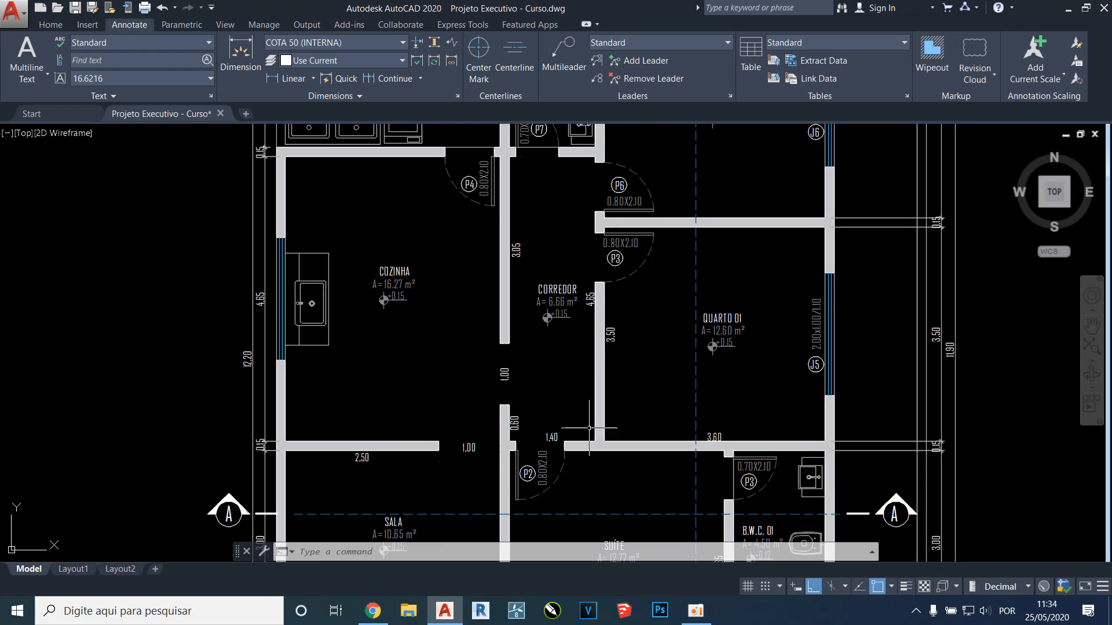
pyautogui.scroll(2, 589, 427)
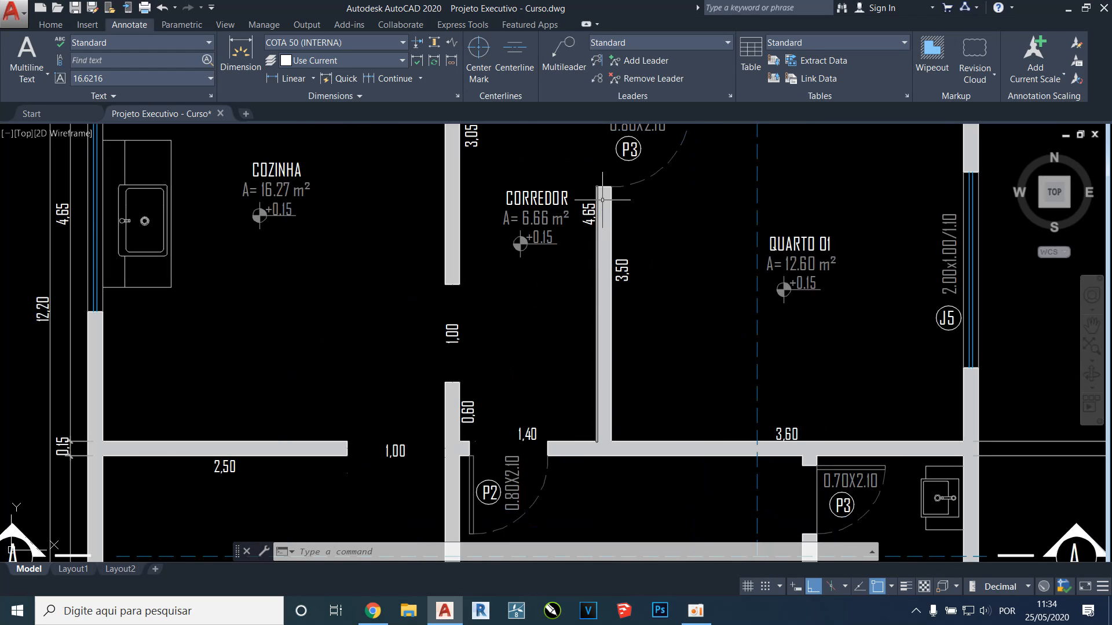
# Step: Check which wall points the Corredor's 4,65 dimension spans, alongside the P3 and P6 door gaps next to Quarto 01
pyautogui.moveTo(602, 202)
pyautogui.mouseDown(button='middle')
pyautogui.moveTo(596, 293)
pyautogui.moveTo(580, 302)
pyautogui.mouseUp(button='middle')
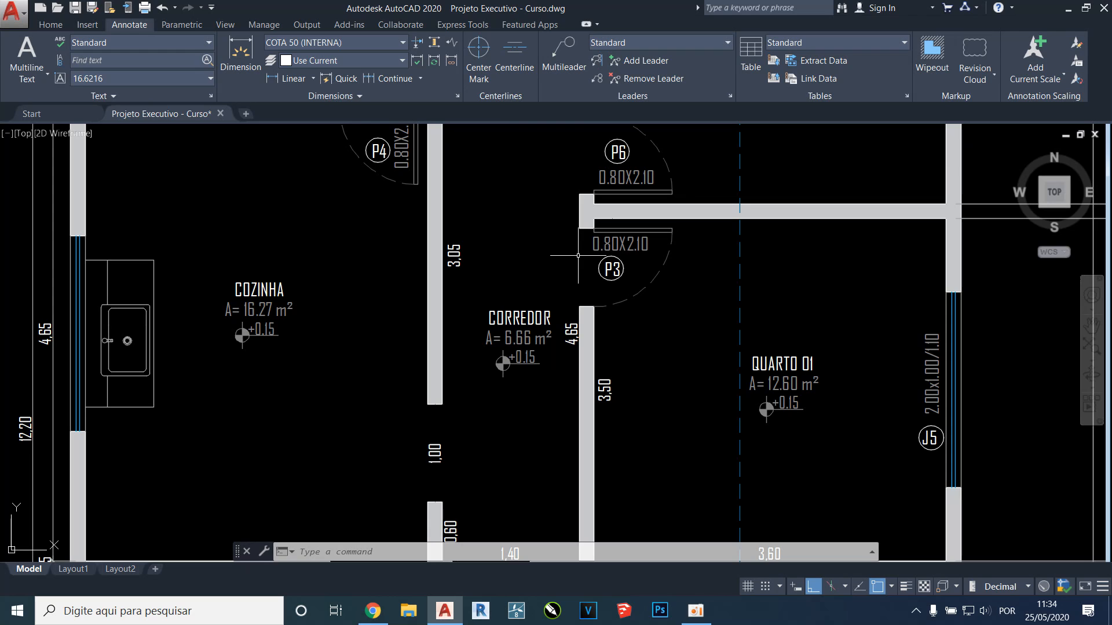
pyautogui.scroll(-1, 578, 254)
pyautogui.moveTo(578, 239); pyautogui.dragTo(571, 278, button='middle')
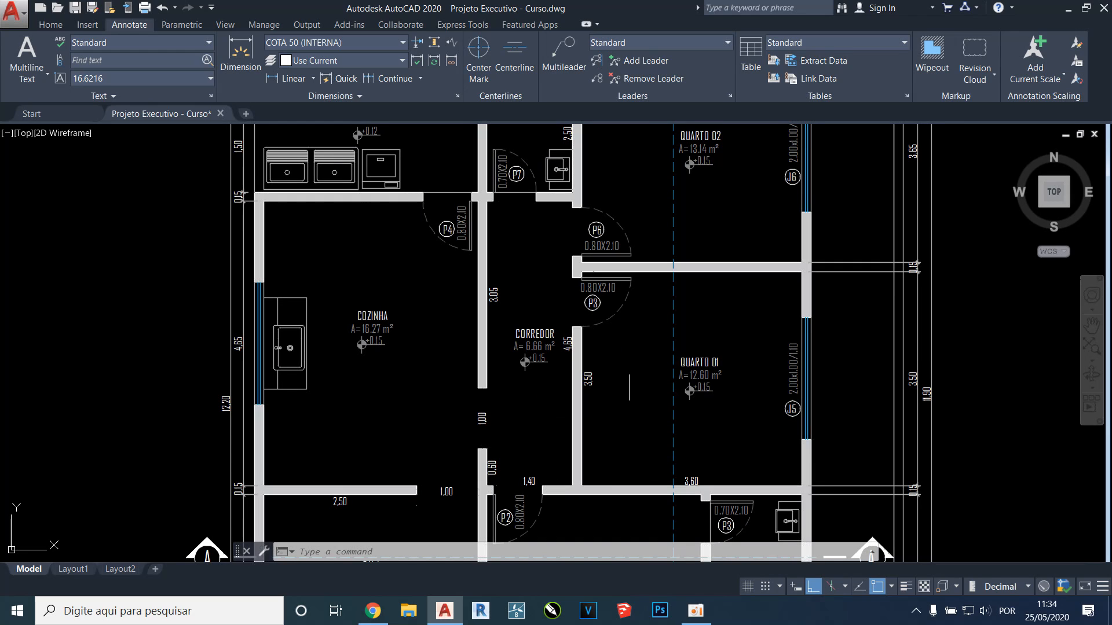
pyautogui.scroll(2, 566, 390)
pyautogui.scroll(-2, 587, 260)
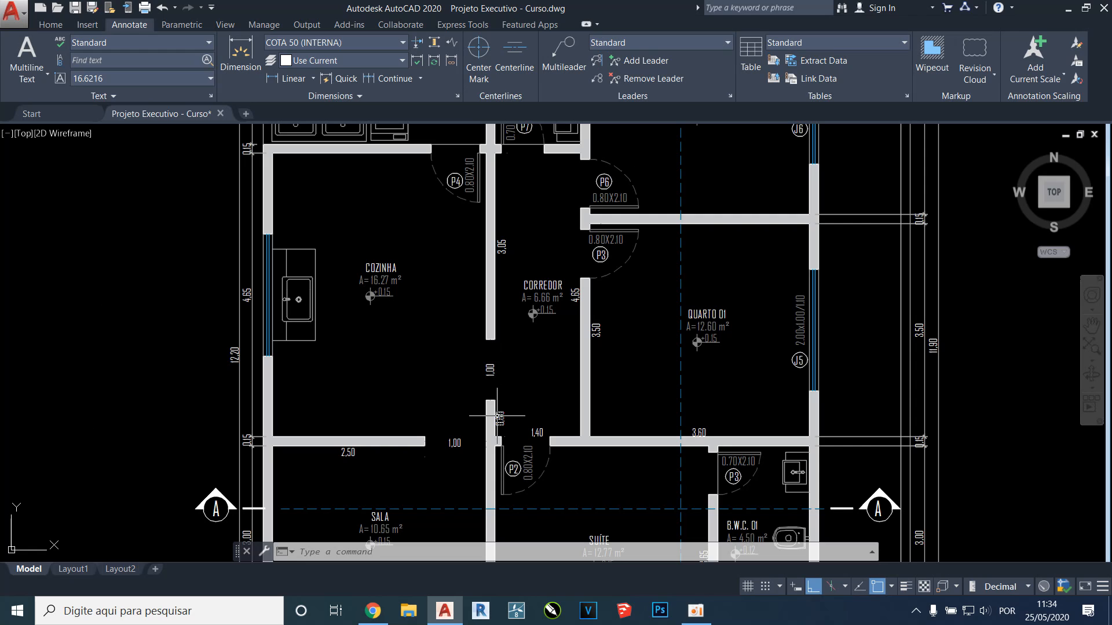
pyautogui.click(580, 293)
pyautogui.scroll(2, 574, 303)
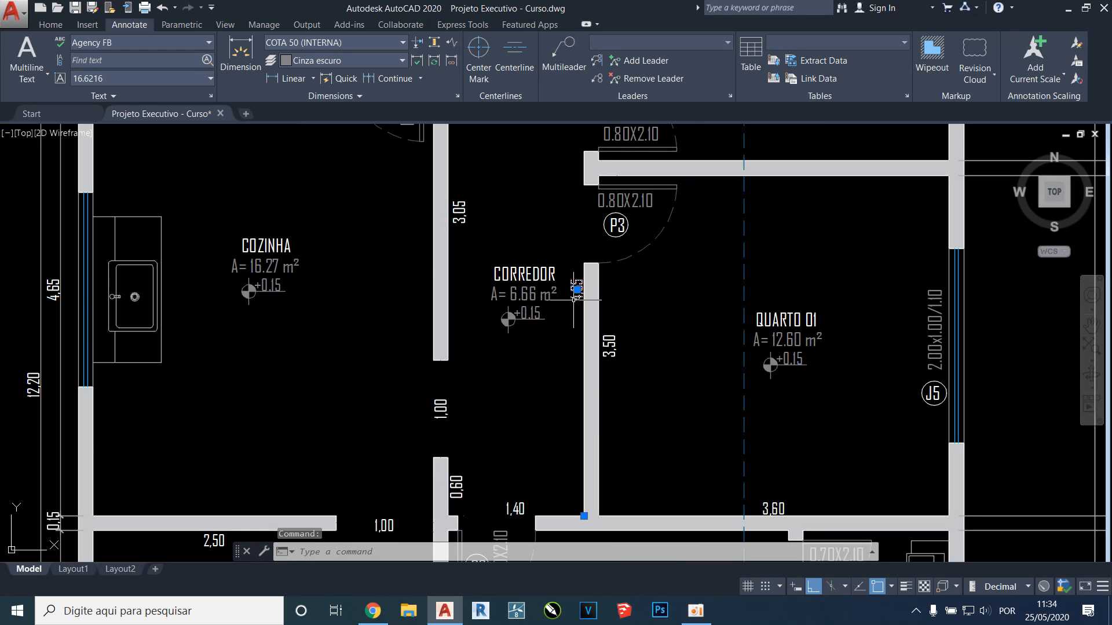
pyautogui.press('Escape')
pyautogui.scroll(2, 588, 287)
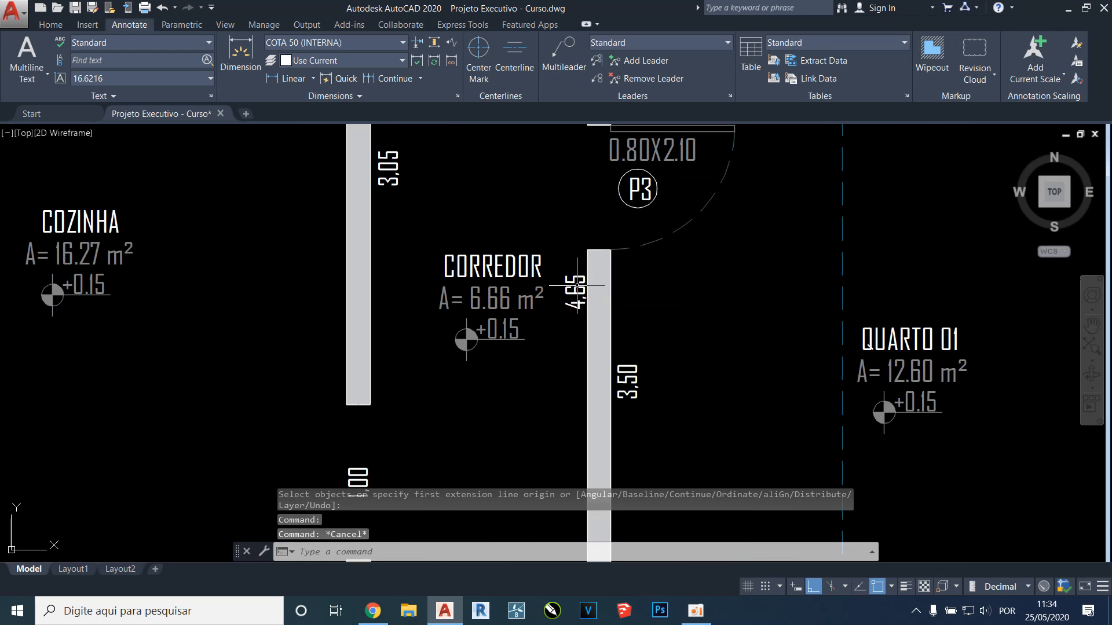
pyautogui.scroll(-2, 574, 298)
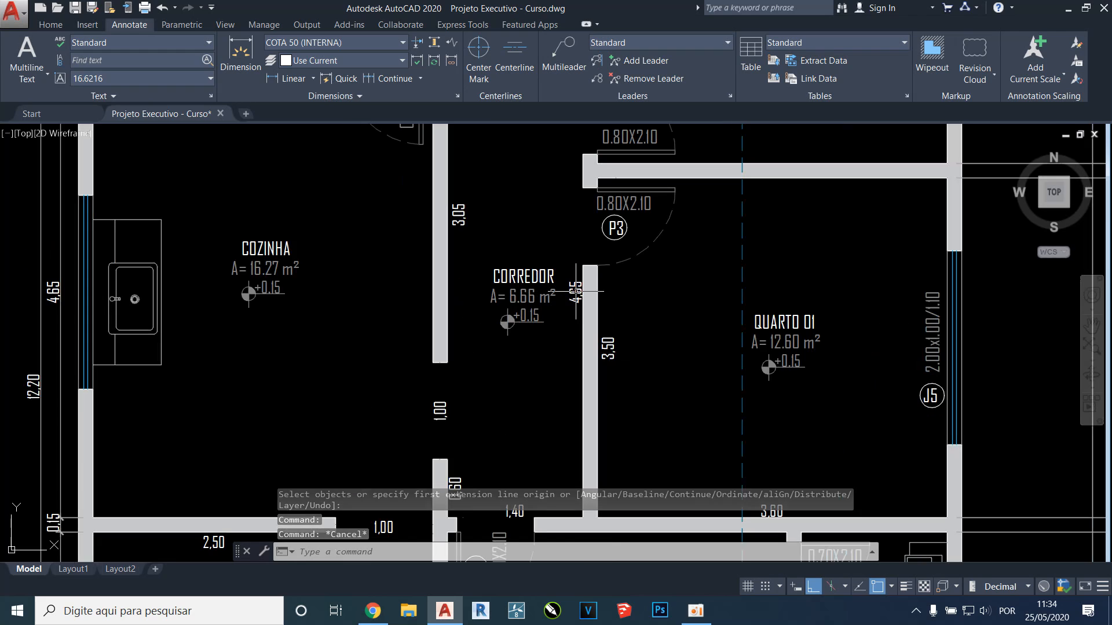
pyautogui.click(574, 294)
pyautogui.scroll(-1, 574, 294)
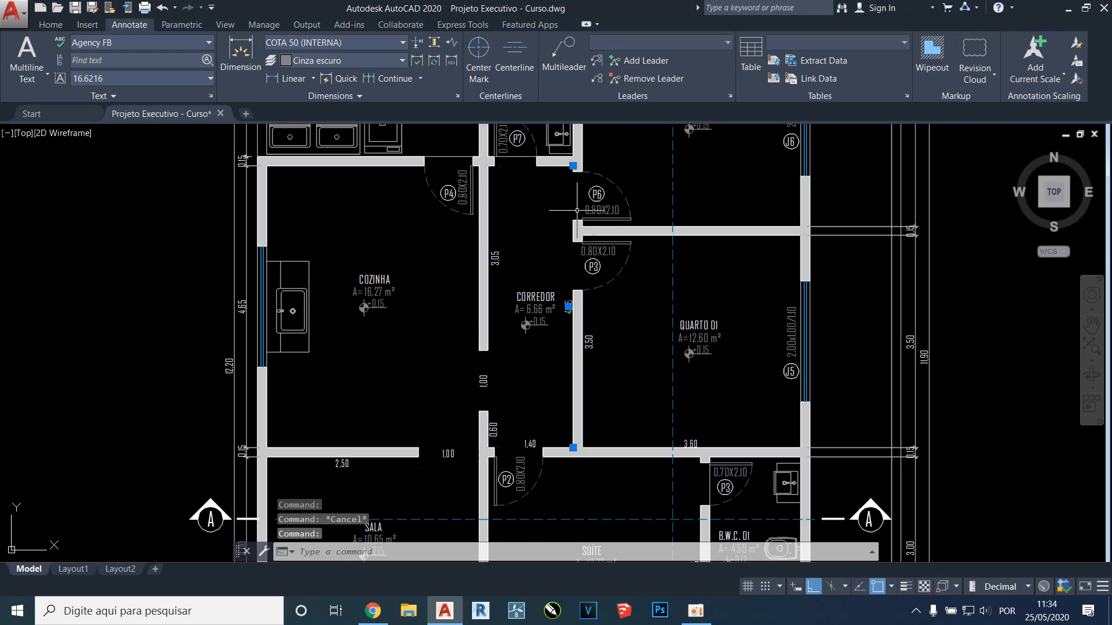
pyautogui.press('Escape')
pyautogui.moveTo(570, 221); pyautogui.dragTo(557, 228, button='middle')
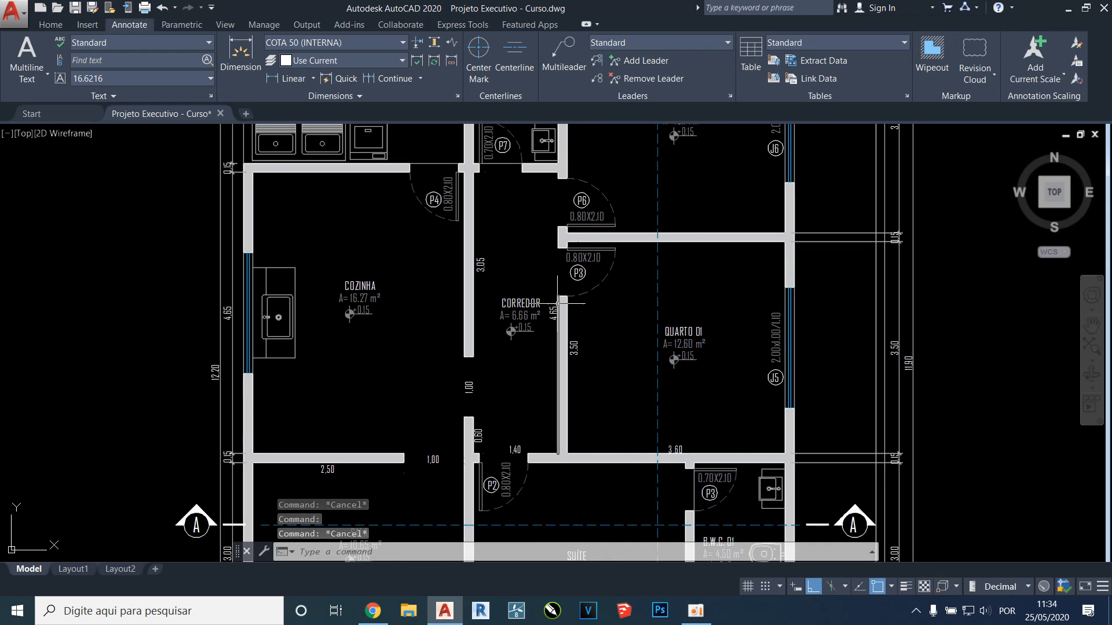
# Step: Review the dimensions around the Corredor doors, Sala and Suíte, and the rear exterior chains beside Lavanderia, B.W.C. 02 and Quarto 02
pyautogui.scroll(2, 555, 249)
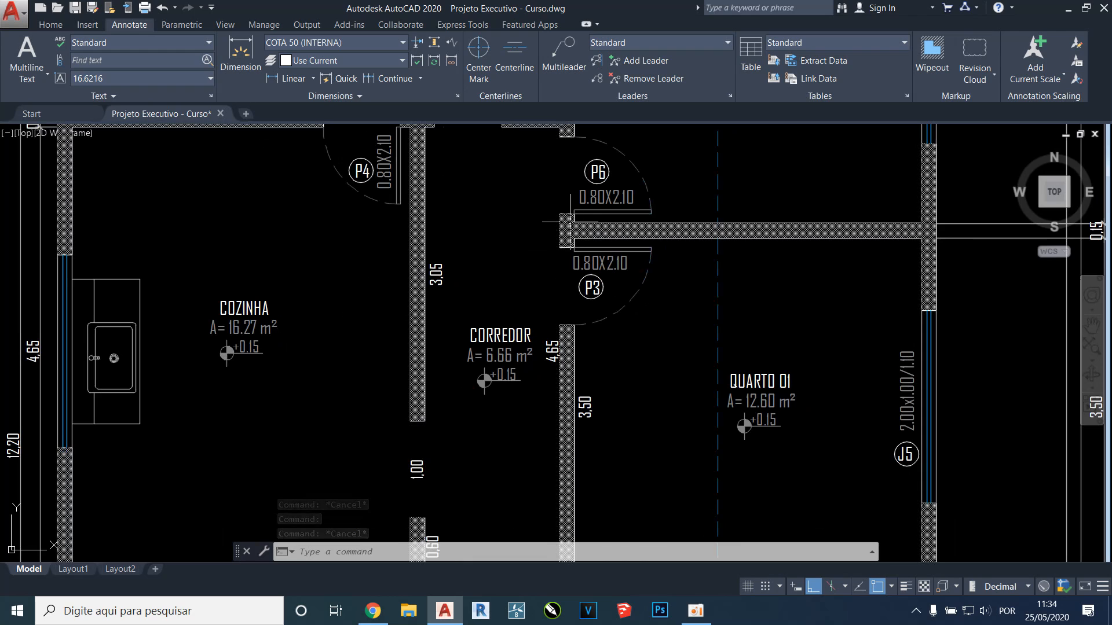
pyautogui.scroll(-2, 564, 252)
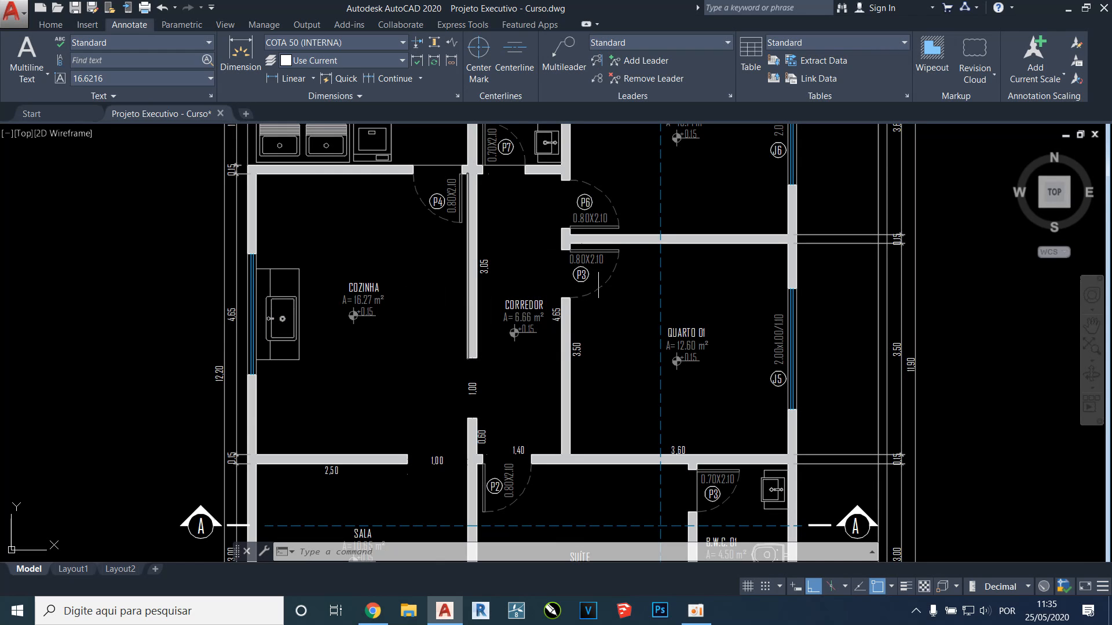
pyautogui.moveTo(535, 487); pyautogui.dragTo(522, 322, button='middle')
pyautogui.moveTo(597, 475); pyautogui.dragTo(590, 407, button='middle')
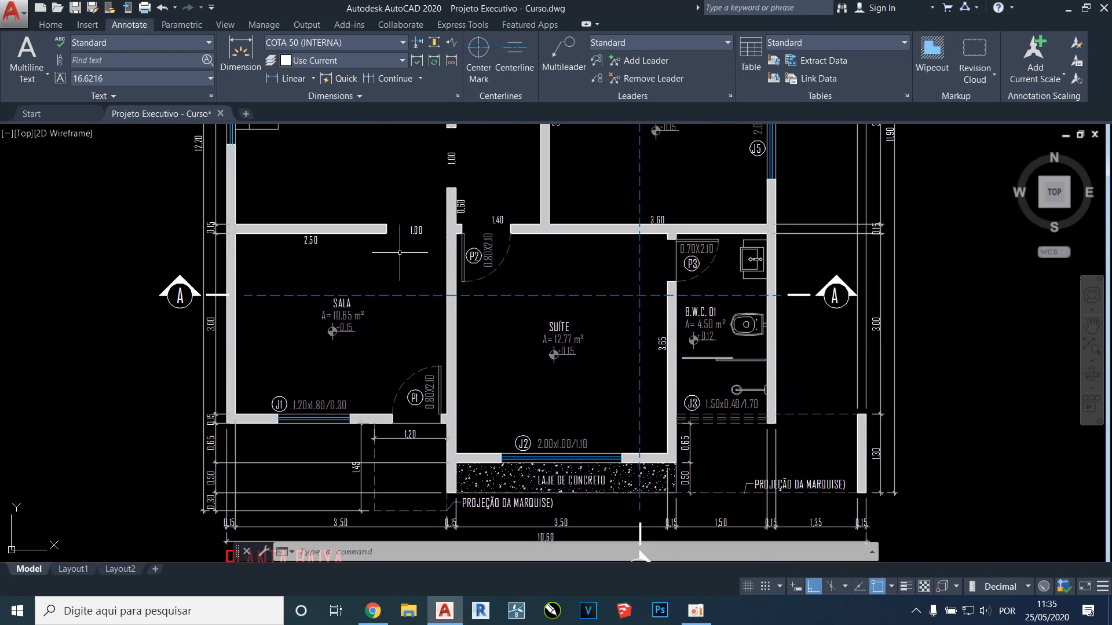
pyautogui.moveTo(415, 212)
pyautogui.mouseDown(button='middle')
pyautogui.moveTo(431, 379)
pyautogui.moveTo(427, 311)
pyautogui.mouseUp(button='middle')
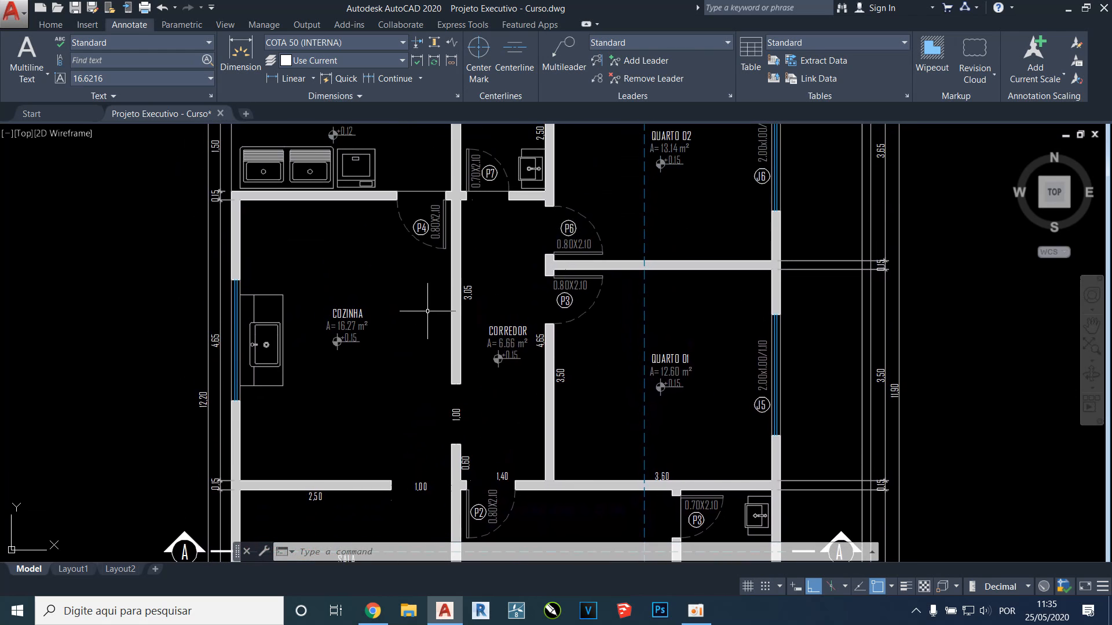
pyautogui.moveTo(391, 218); pyautogui.dragTo(389, 302, button='middle')
pyautogui.scroll(2, 189, 296)
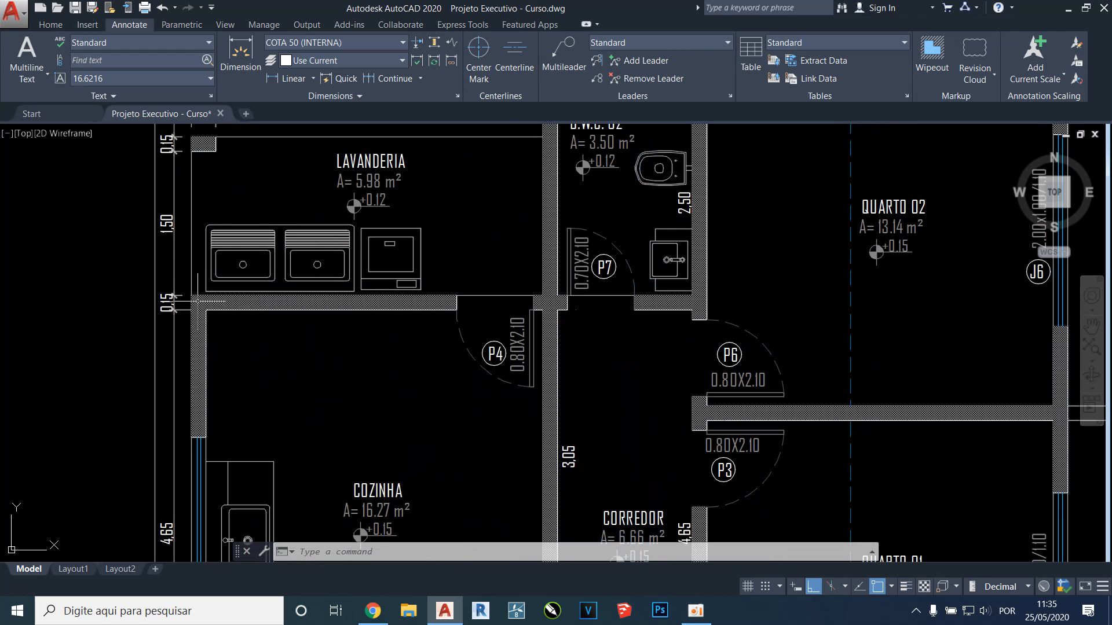
pyautogui.moveTo(397, 284); pyautogui.dragTo(432, 364, button='middle')
pyautogui.moveTo(480, 211); pyautogui.dragTo(475, 274, button='middle')
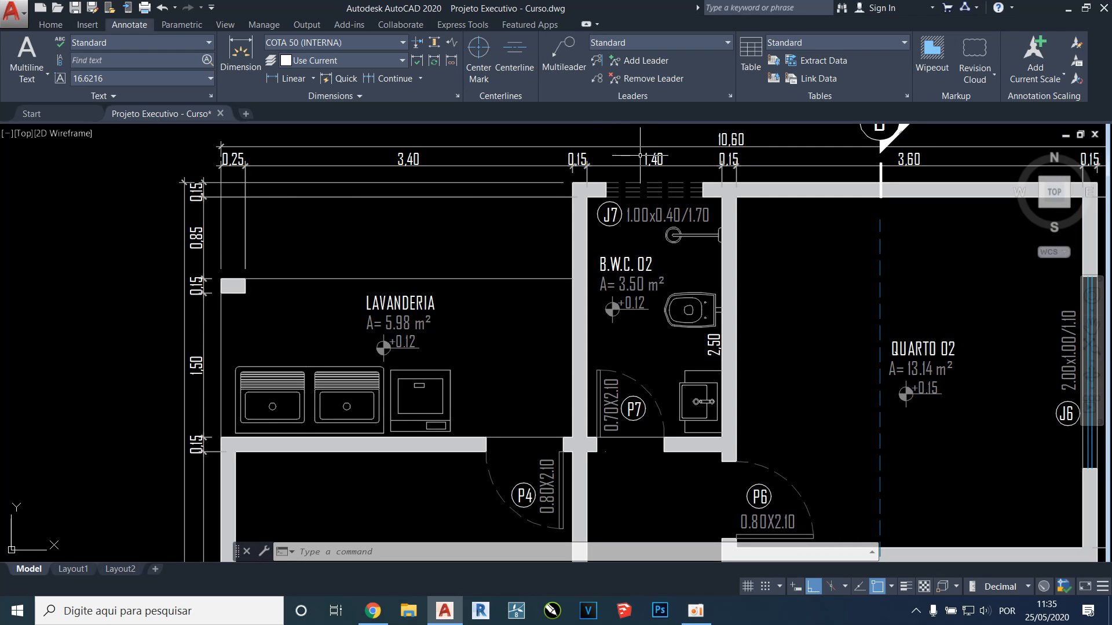
pyautogui.moveTo(708, 331); pyautogui.dragTo(501, 306, button='middle')
pyautogui.scroll(-2, 565, 193)
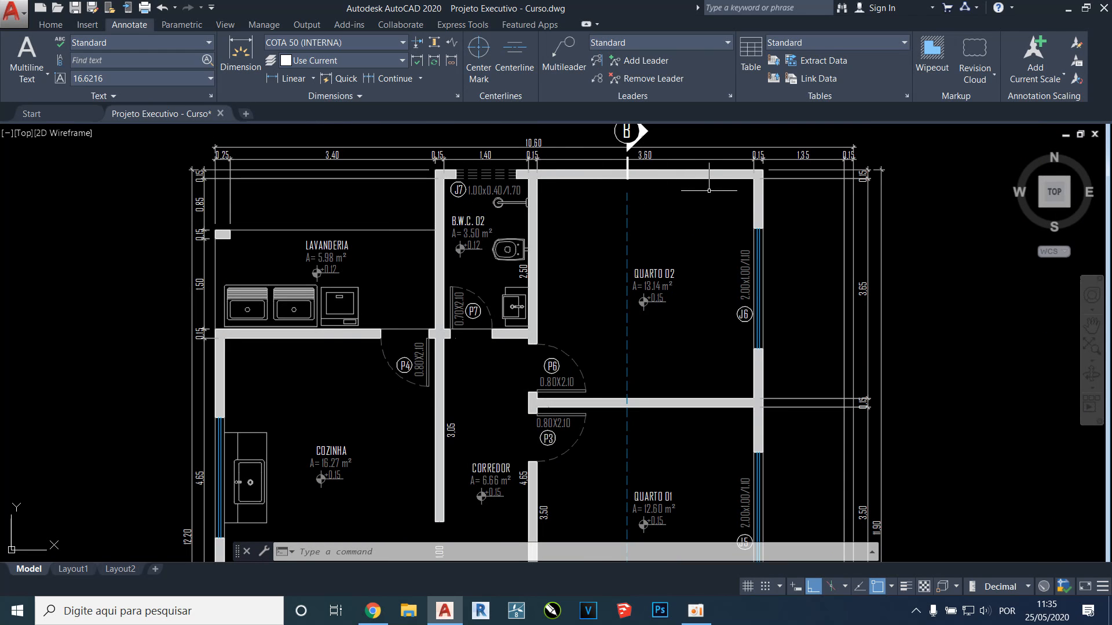
# Step: Look over the dimensioned plan from Quarto 01 to the front facade, including the Sala, Suíte and marquise projection
pyautogui.moveTo(632, 490); pyautogui.dragTo(605, 278, button='middle')
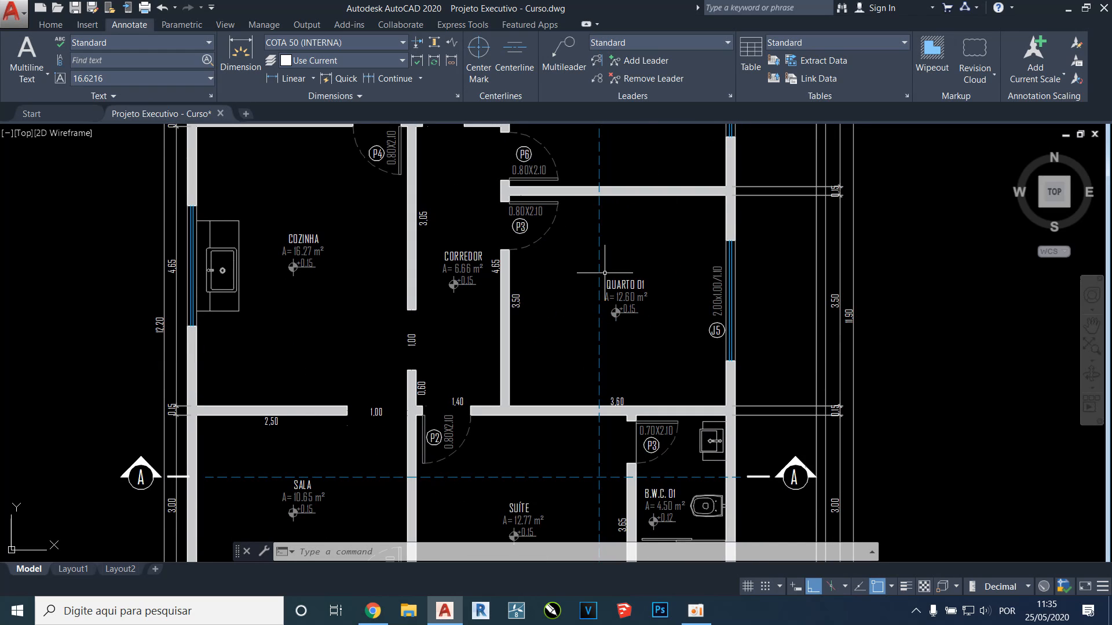
pyautogui.scroll(-3, 605, 272)
pyautogui.scroll(3, 550, 371)
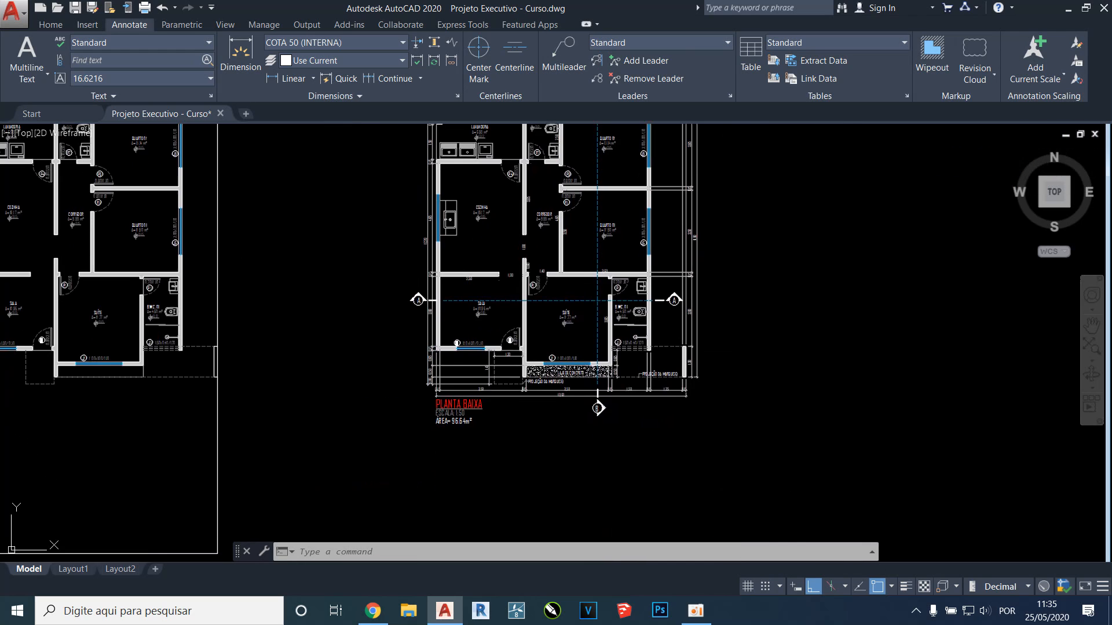
pyautogui.scroll(2, 455, 345)
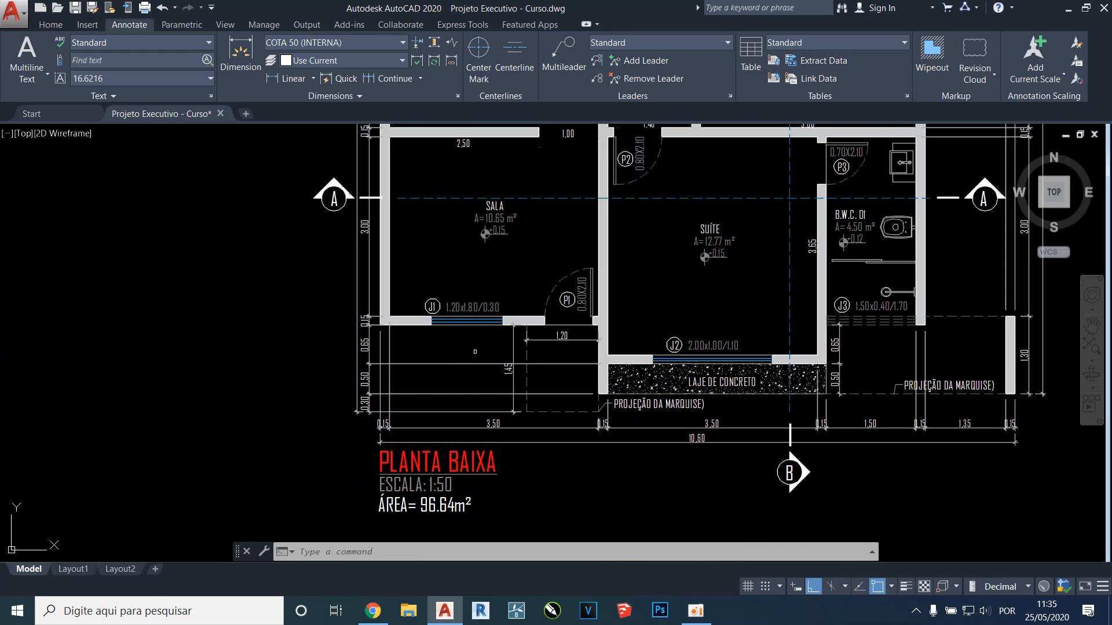
pyautogui.scroll(-2, 474, 352)
pyautogui.moveTo(458, 307); pyautogui.dragTo(457, 373, button='middle')
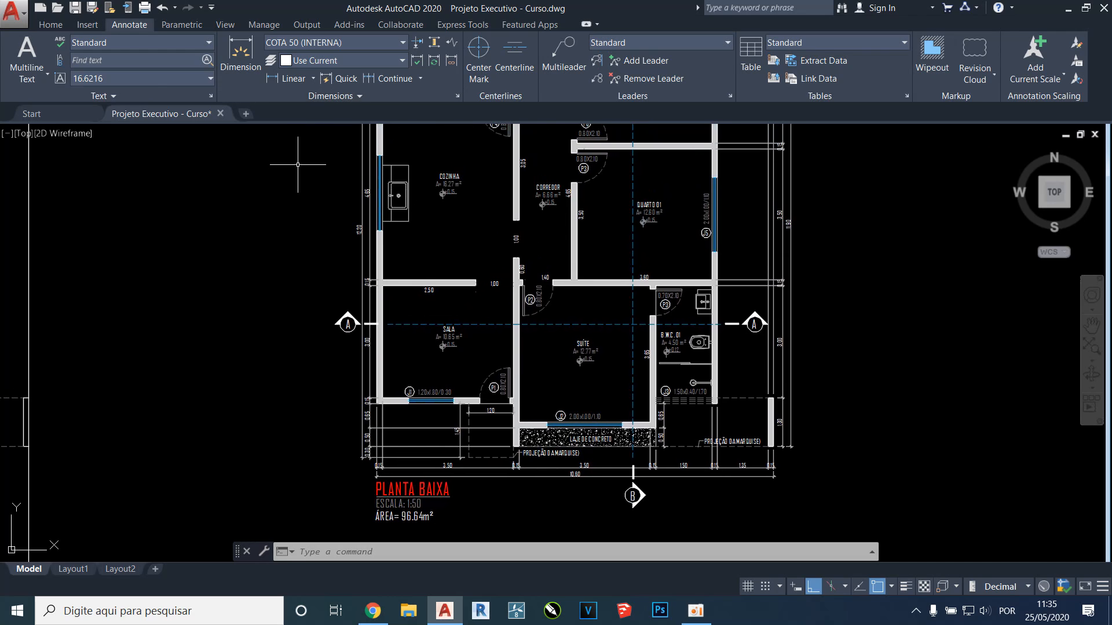
# Step: Display the available dimension styles, such as COTA 50 and COTA 50 (INTERNA), without changing the current one
pyautogui.press('Escape')
pyautogui.press('Escape')
pyautogui.press('Escape')
pyautogui.click(50, 24)
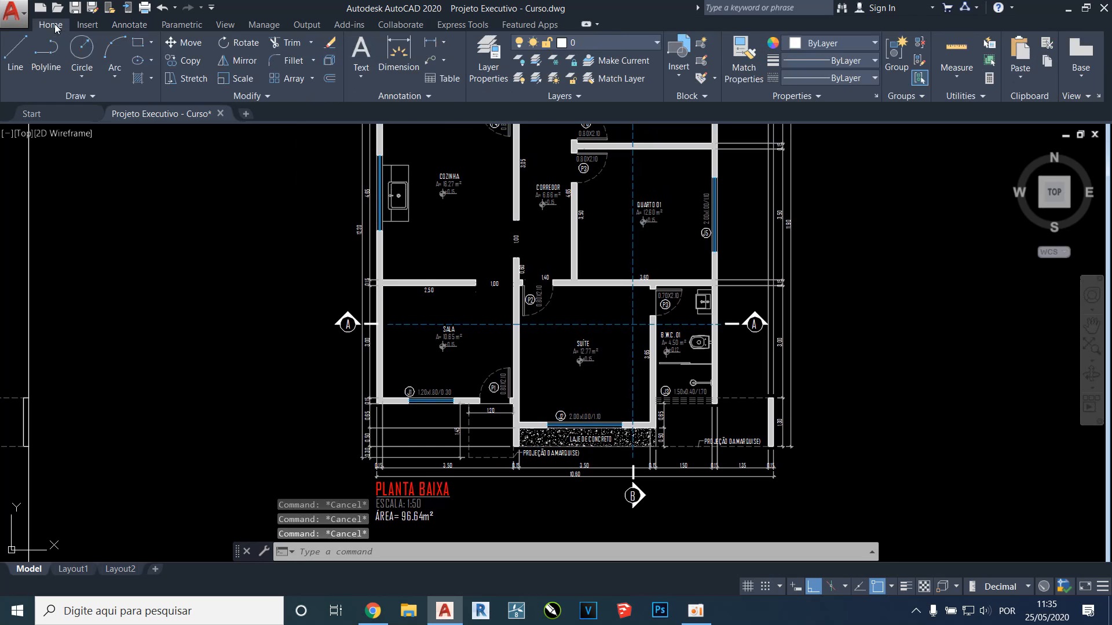
pyautogui.click(130, 25)
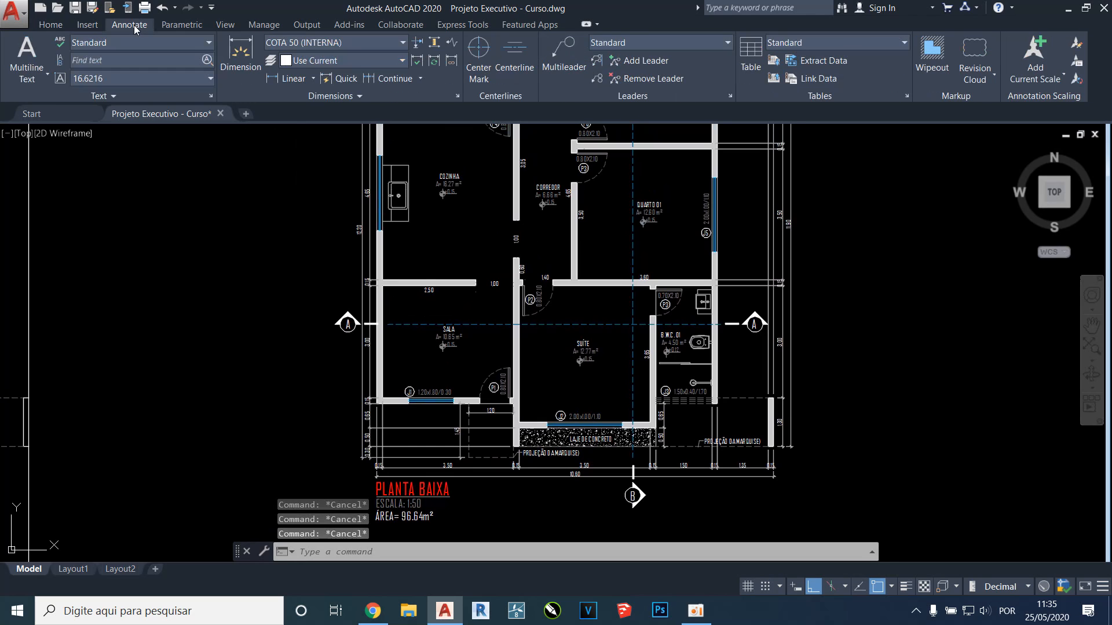
pyautogui.click(303, 46)
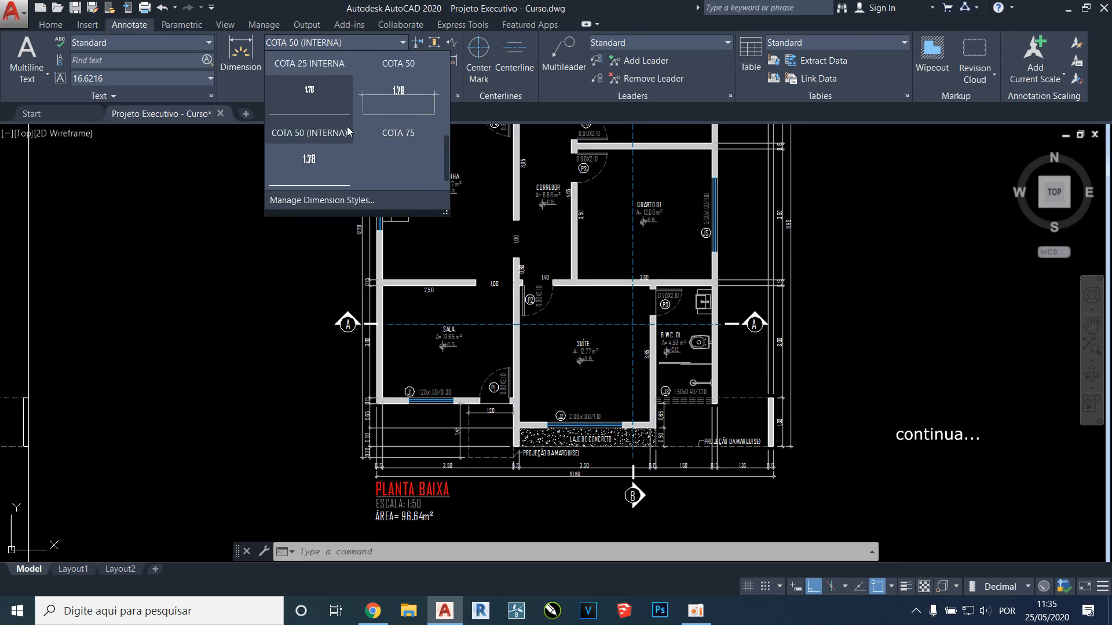